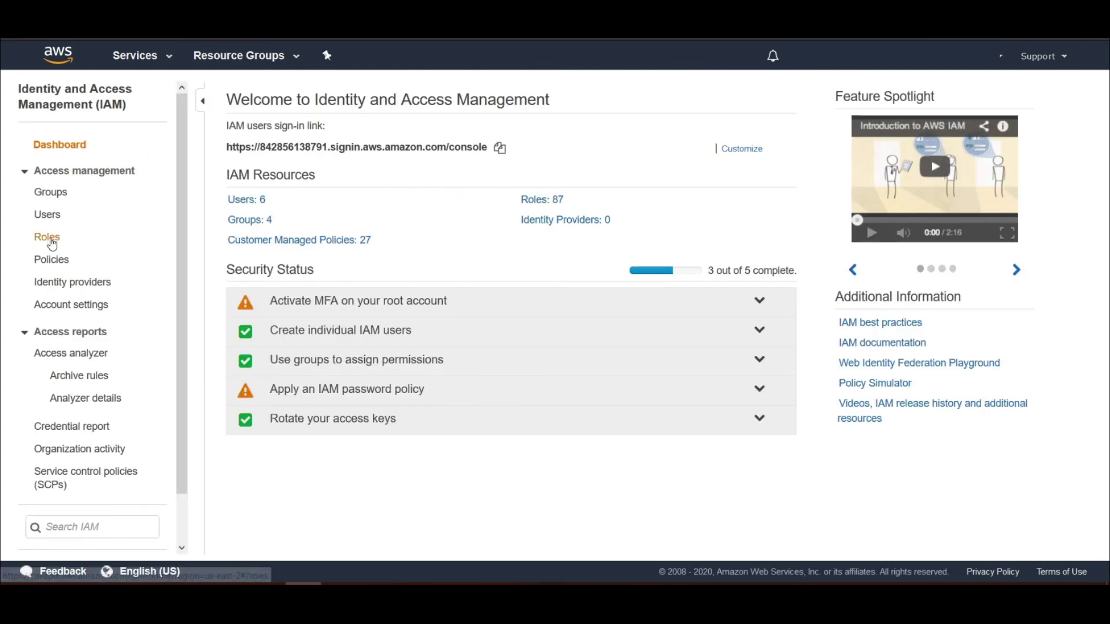
Step: Define a new IAM policy in JSON allowing rds:DescribeDBInstances, rds:StopDBInstance, rds:StartDBInstance, logs:CreateLogGroup, logs:CreateLogStream and logs:PutLogEvents on resource "*", and proceed to its review
{"action": "left_click", "coordinate": [54, 266]}
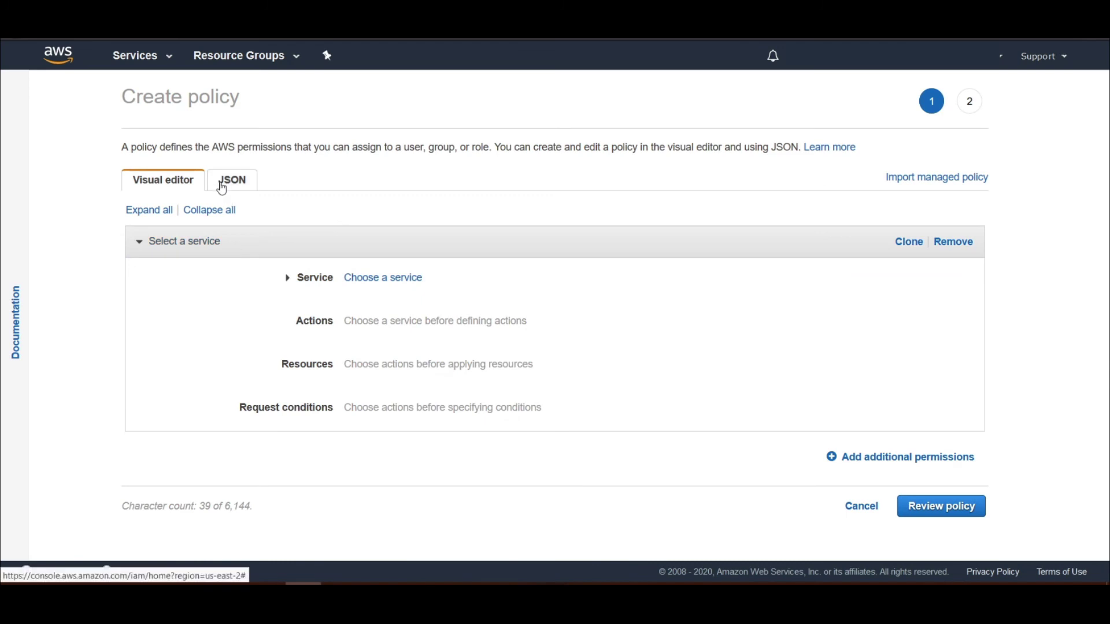
{"action": "left_click", "coordinate": [222, 185]}
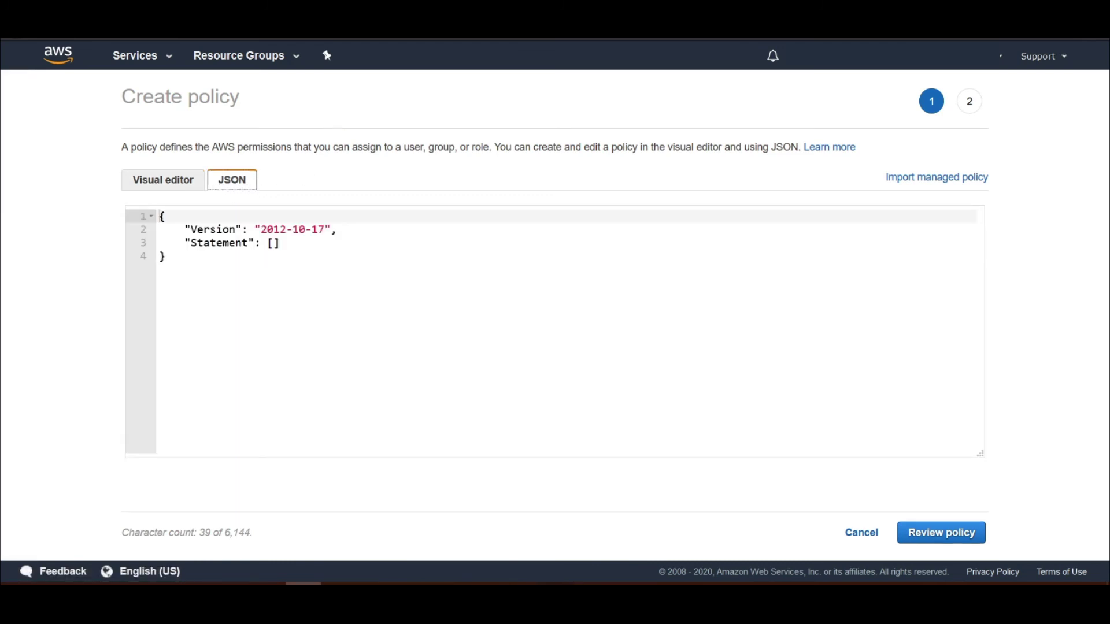
{"action": "key", "text": "ctrl+a"}
{"action": "type", "text": "{     \"Version\": \"2012-10-17\",     \"Statement\": [         {             \"Effect\": \"Allow\",             \"Action\": [                 \"rds:DescribeDBInstances\",                 \"rds:StopDBInstance\",                 \"rds:StartDBInstance\"             ],             \"Resource\": \"*\"         },         {             \"Effect\": \"Allow\",             \"Action\": [                 \"logs:CreateLogGroup\",                 \"logs:CreateLogStream\",                 \"logs:PutLogEvents\"             ],             \"Resource\": \"*\"         }     ] }"}
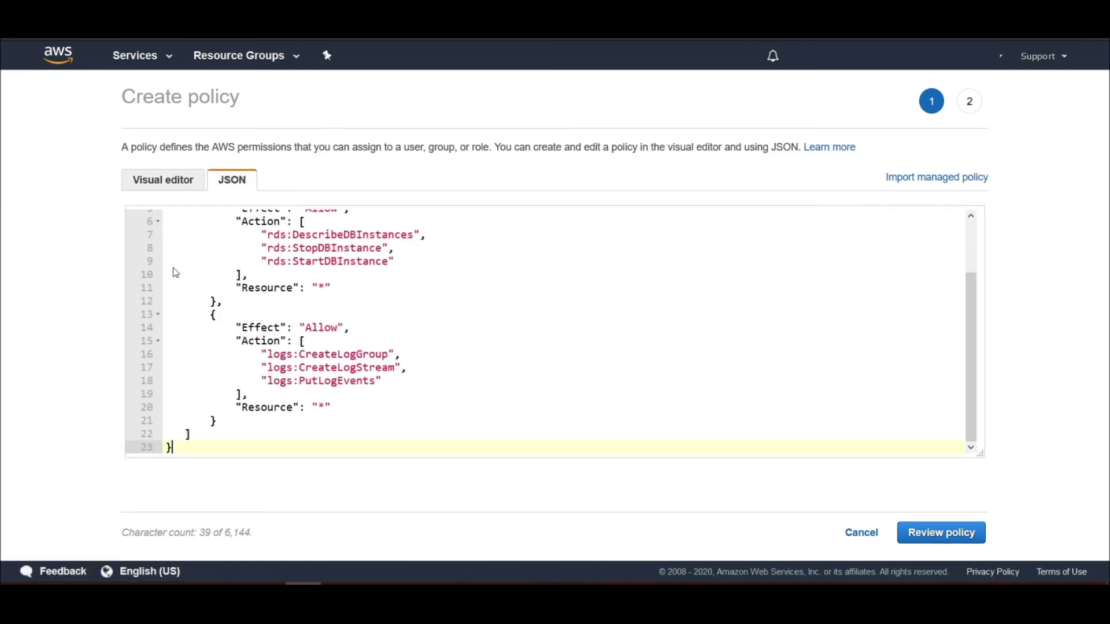
{"action": "left_click", "coordinate": [956, 531]}
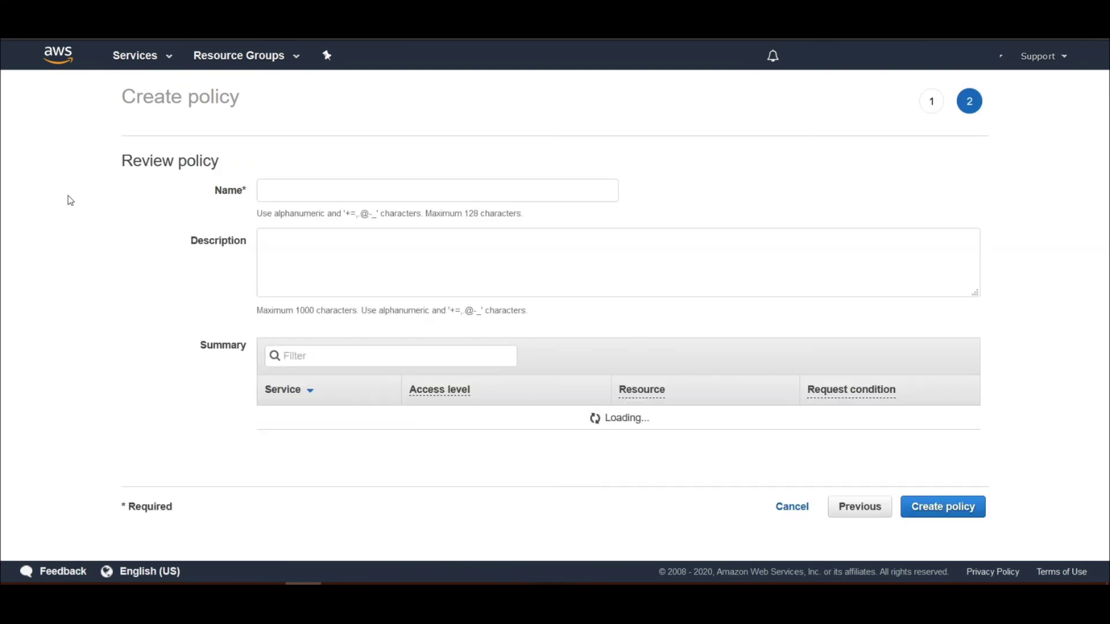
Step: Create the policy as ManualRDSSchedule with the description "Used to start and stop instances", and search the policy list for "manual"
{"action": "left_click", "coordinate": [283, 188]}
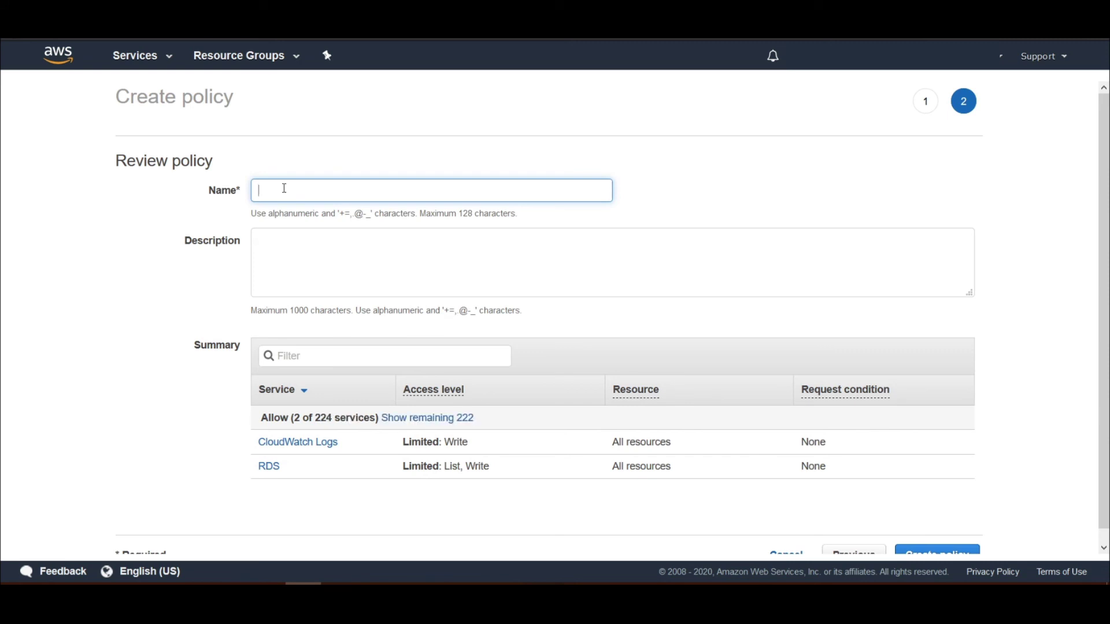
{"action": "type", "text": "Manu"}
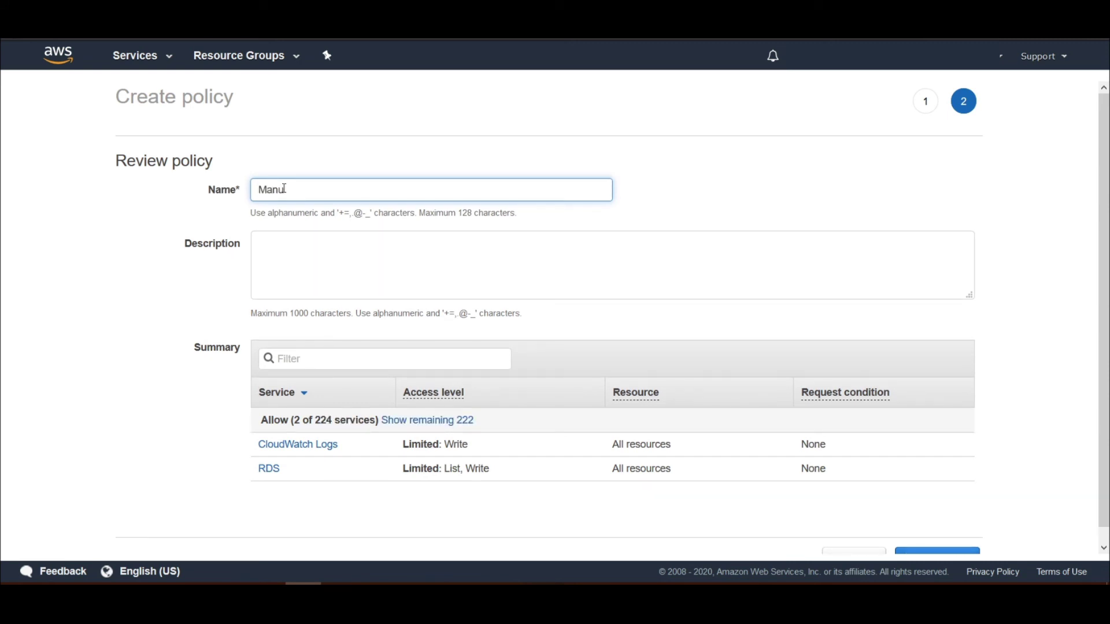
{"action": "type", "text": "alRDSSchedule"}
{"action": "left_click", "coordinate": [331, 256]}
{"action": "type", "text": "Used"}
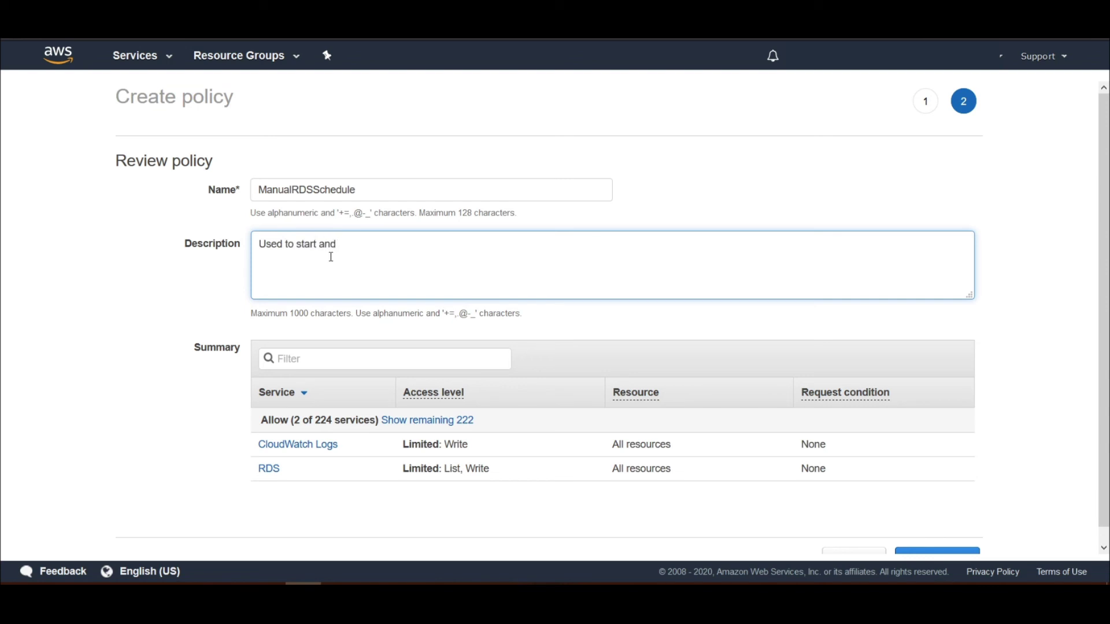
{"action": "type", "text": "to start and stop instances"}
{"action": "scroll", "coordinate": [967, 491], "scroll_direction": "down", "scroll_amount": 1}
{"action": "left_click", "coordinate": [951, 542]}
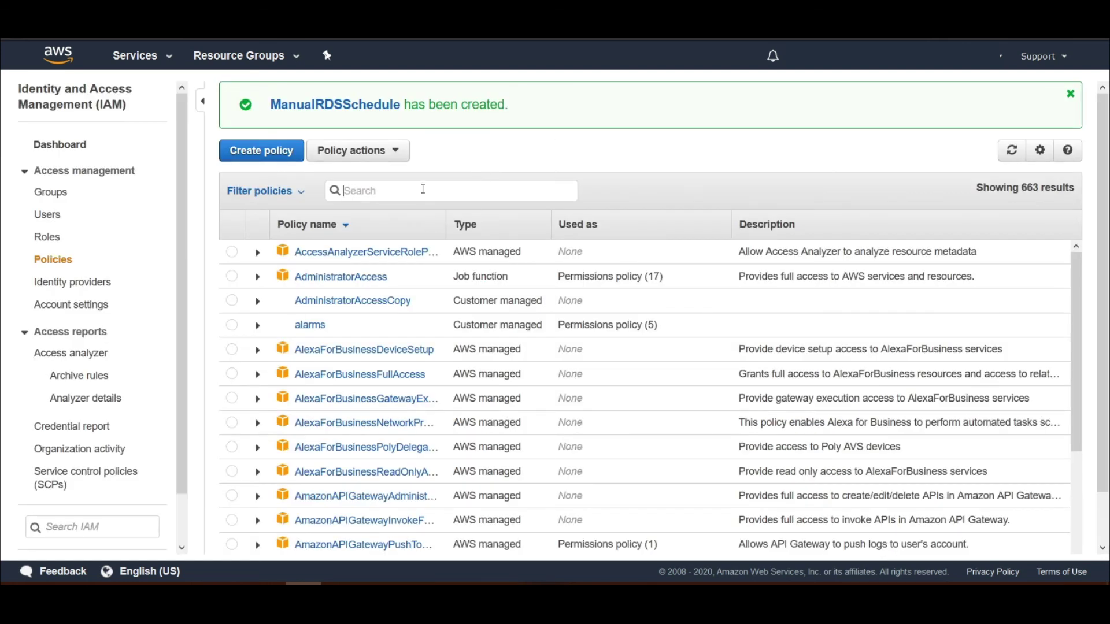
{"action": "left_click", "coordinate": [423, 190]}
{"action": "type", "text": "manual"}
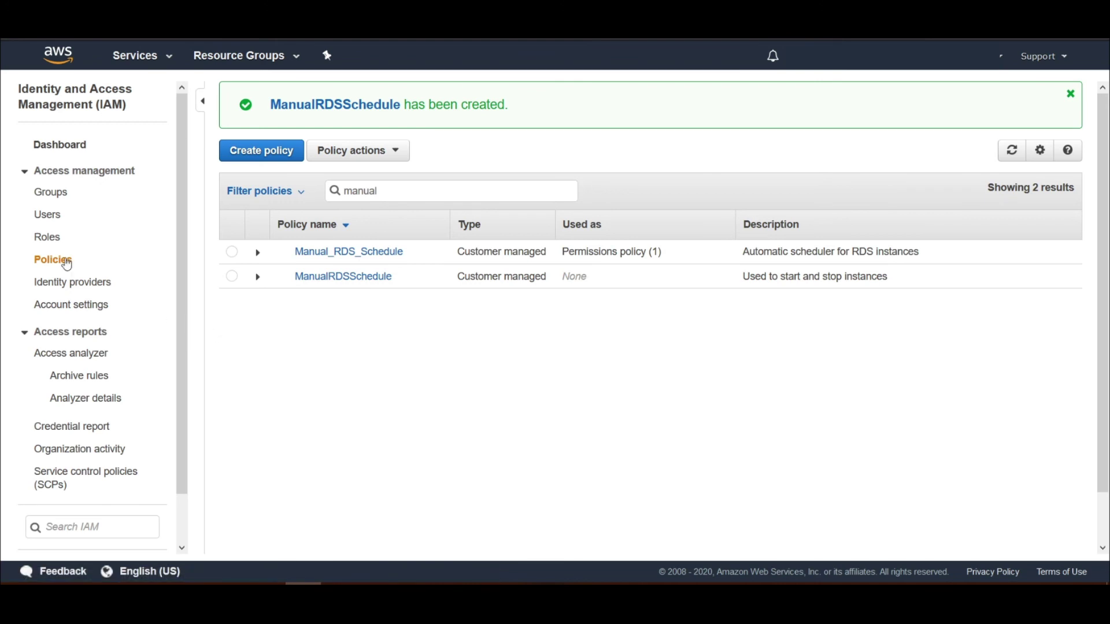
Step: Start a new IAM role for an AWS service with Lambda as the use case, and proceed to its permissions
{"action": "left_click", "coordinate": [55, 245]}
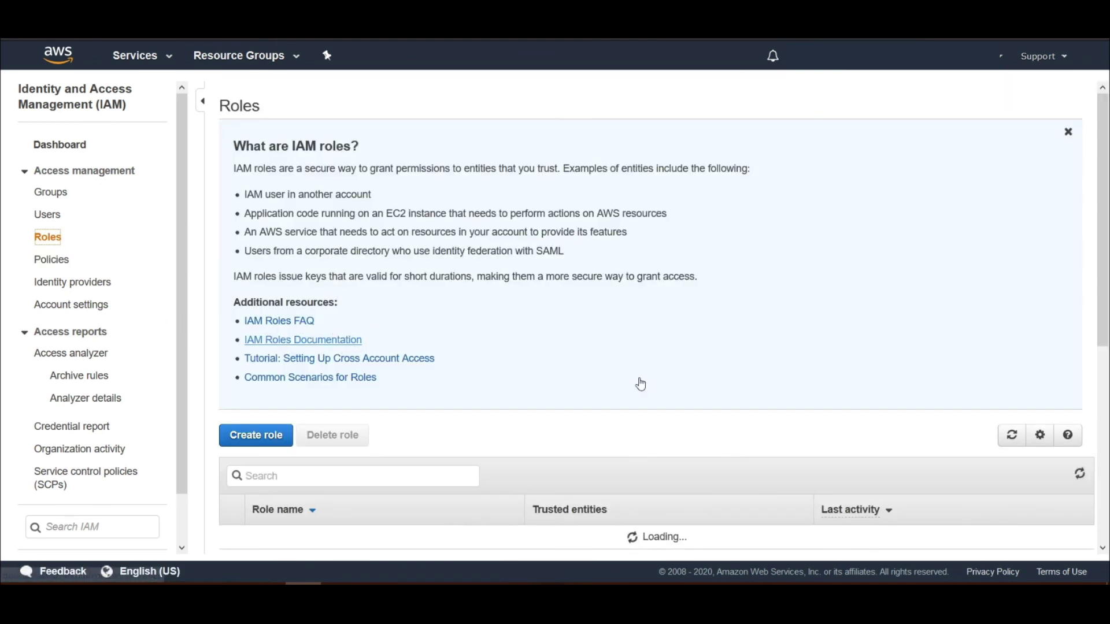
{"action": "scroll", "coordinate": [589, 355], "scroll_direction": "down", "scroll_amount": 2}
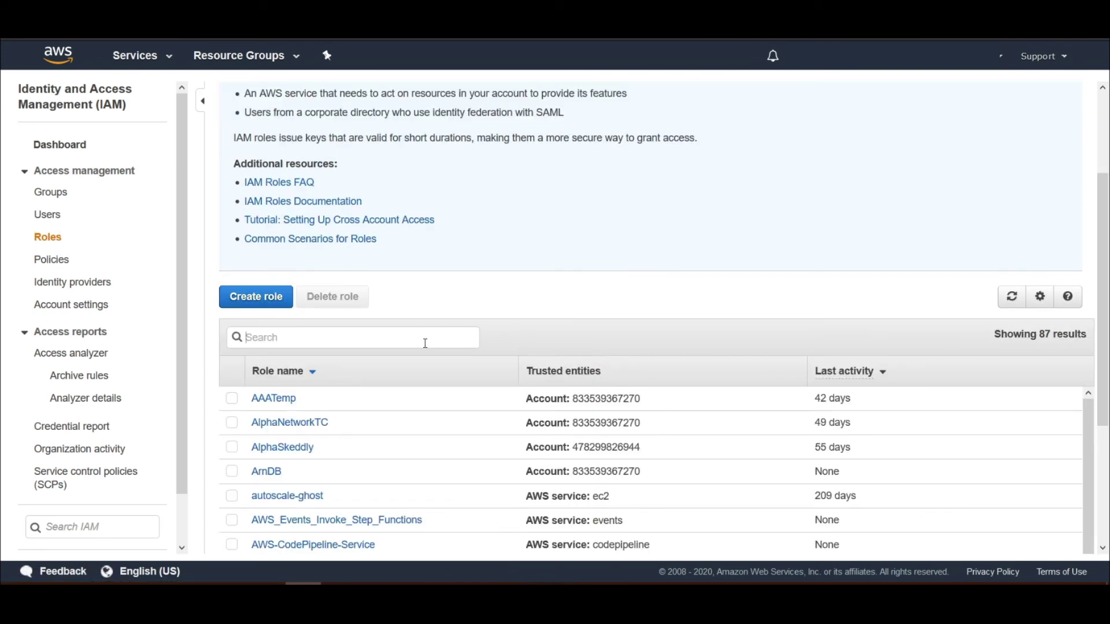
{"action": "left_click", "coordinate": [252, 299]}
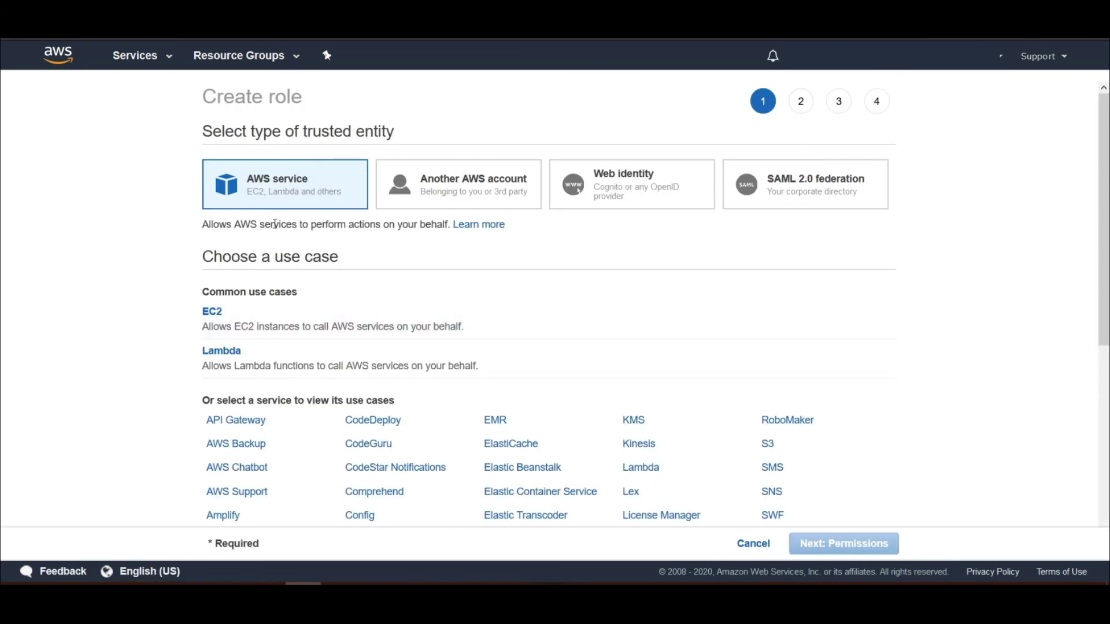
{"action": "left_click", "coordinate": [227, 349]}
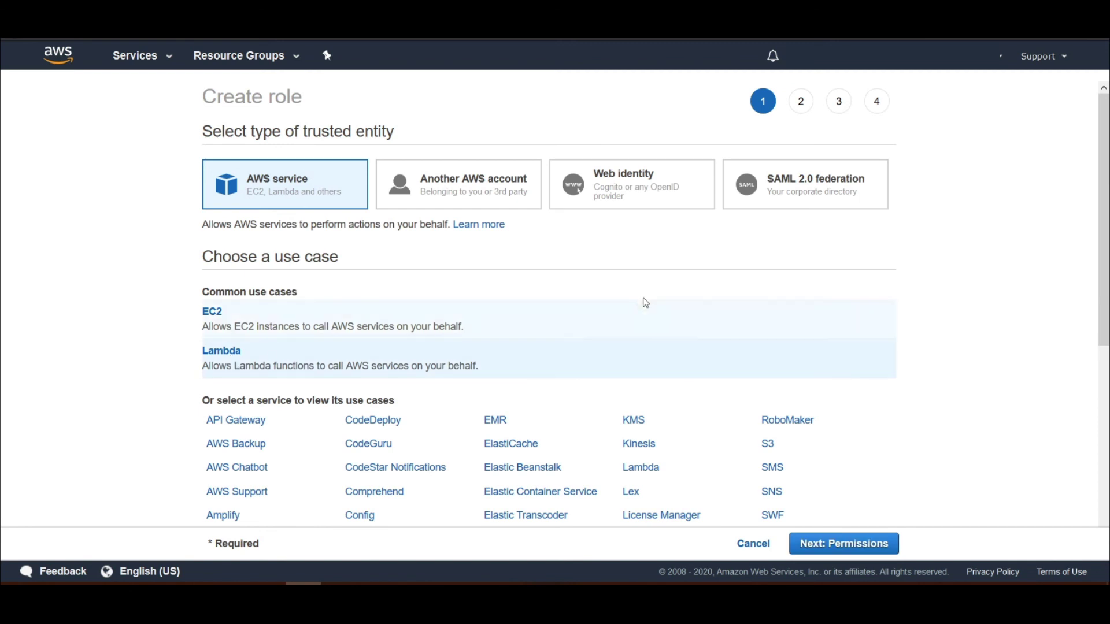
{"action": "scroll", "coordinate": [836, 465], "scroll_direction": "down", "scroll_amount": 3}
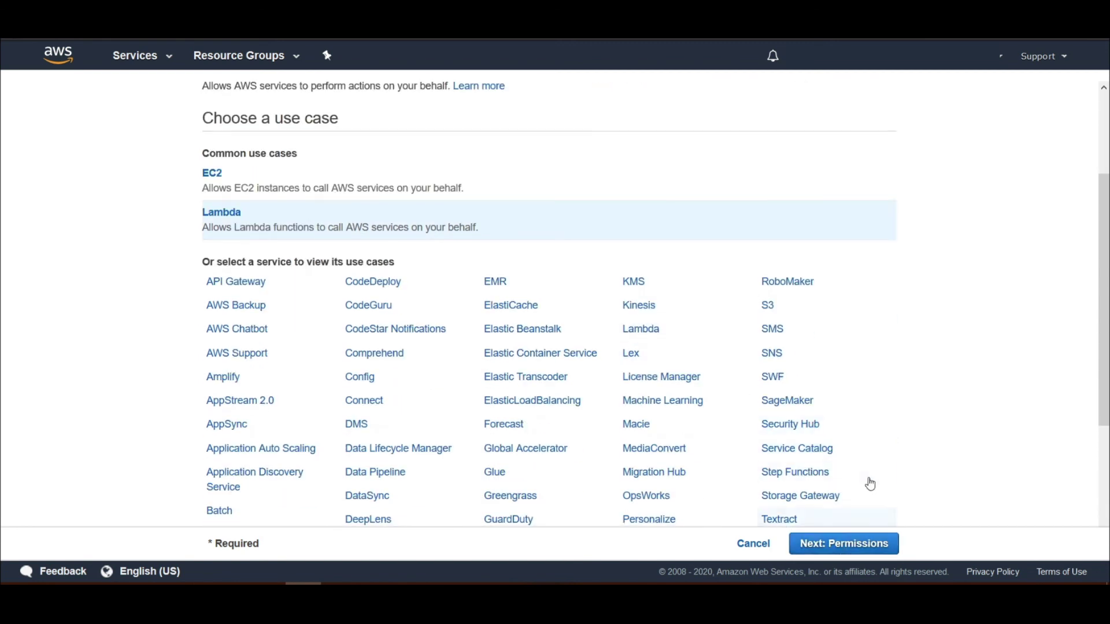
{"action": "scroll", "coordinate": [846, 549], "scroll_direction": "down", "scroll_amount": 3}
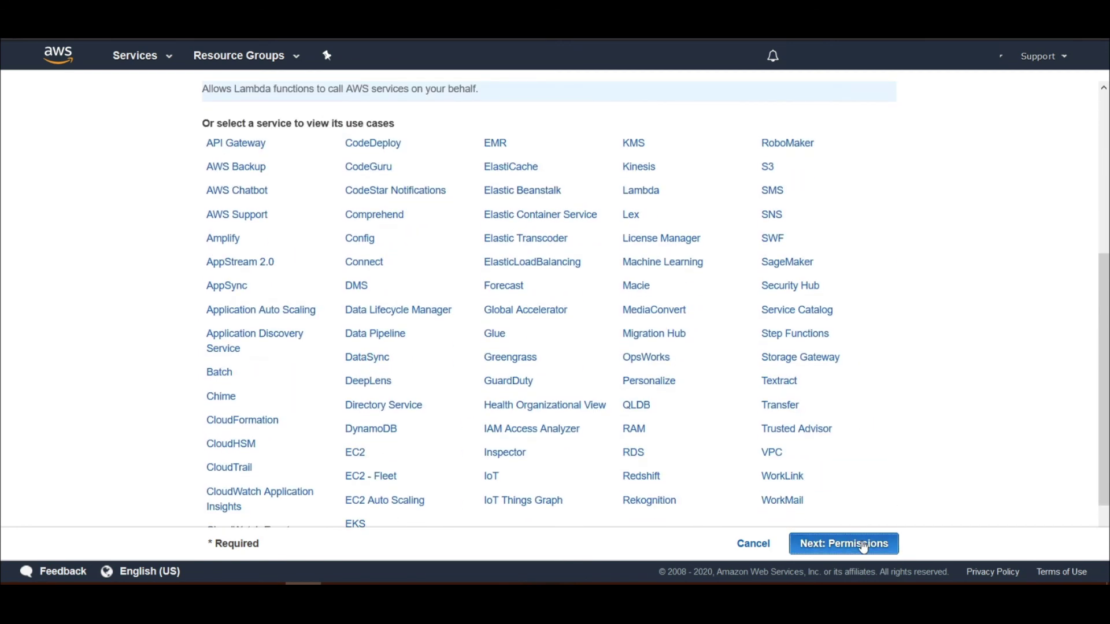
{"action": "left_click", "coordinate": [845, 544]}
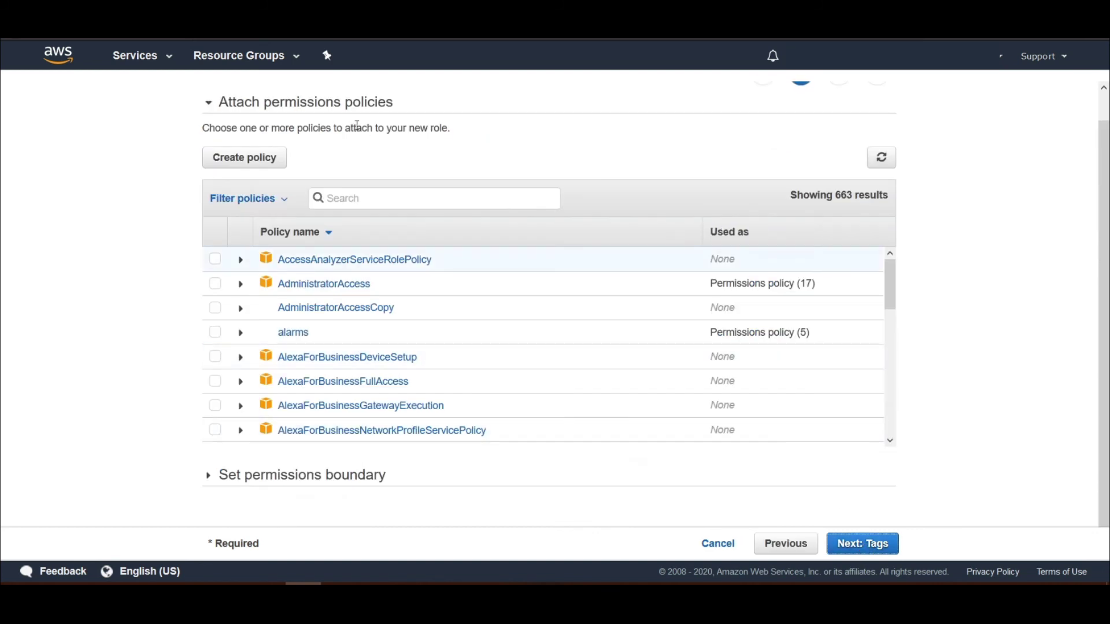
Step: Attach the ManualRDSSchedule policy to the new role and continue to the review without adding tags
{"action": "left_click", "coordinate": [495, 192]}
{"action": "type", "text": "manu"}
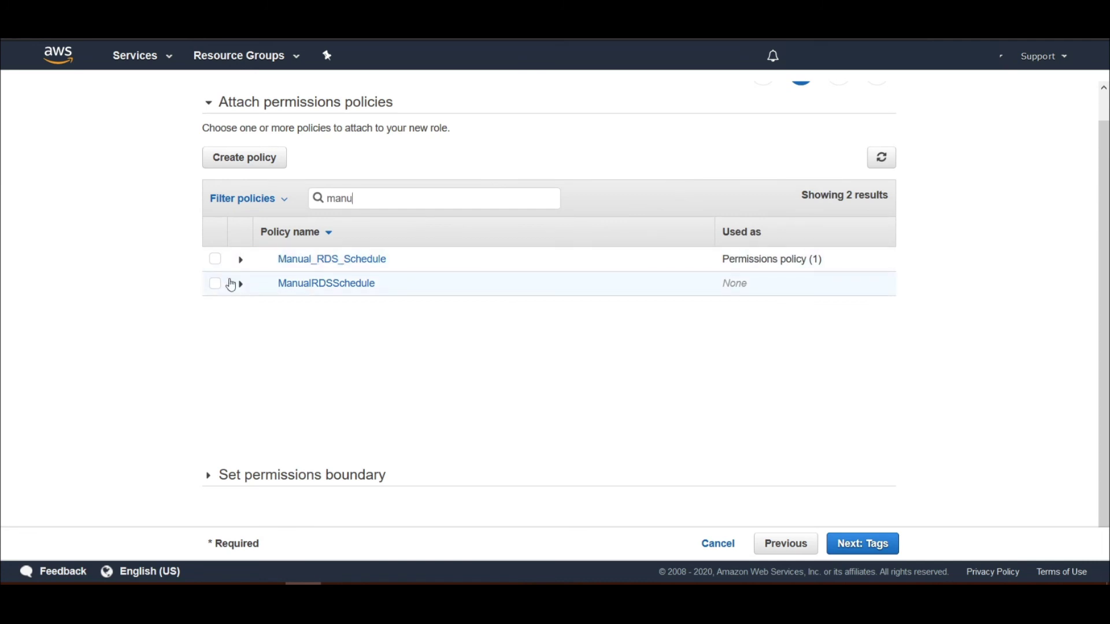
{"action": "left_click", "coordinate": [218, 286]}
{"action": "left_click", "coordinate": [865, 546]}
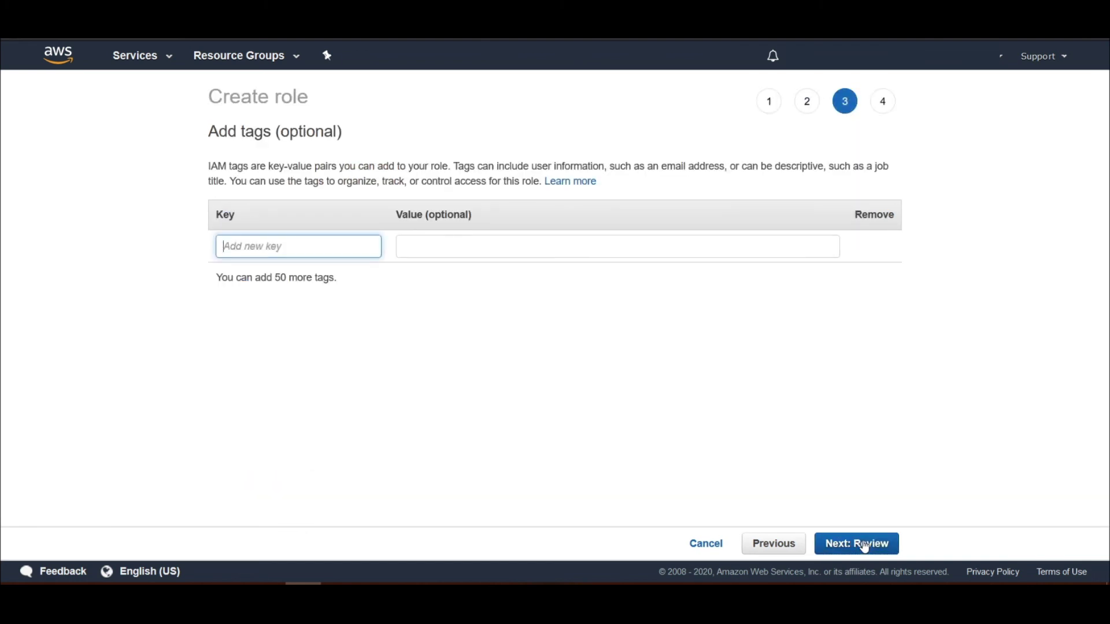
{"action": "left_click", "coordinate": [865, 547]}
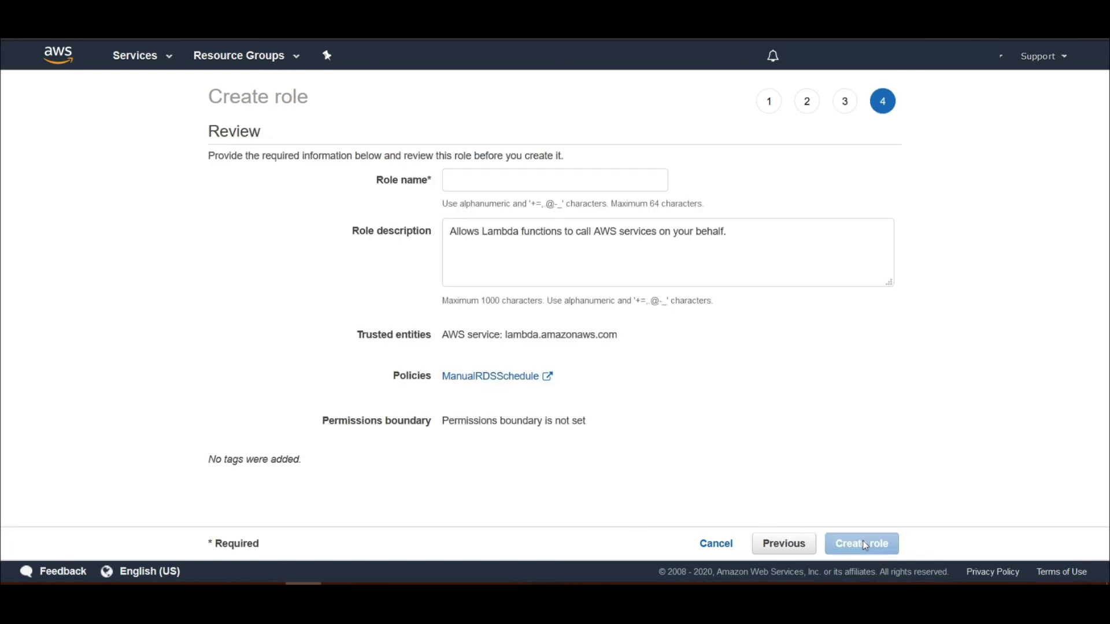
Step: Create the role under the name RDScheduler and search the role list for "RDS"
{"action": "left_click", "coordinate": [543, 180]}
{"action": "type", "text": "RDSChed"}
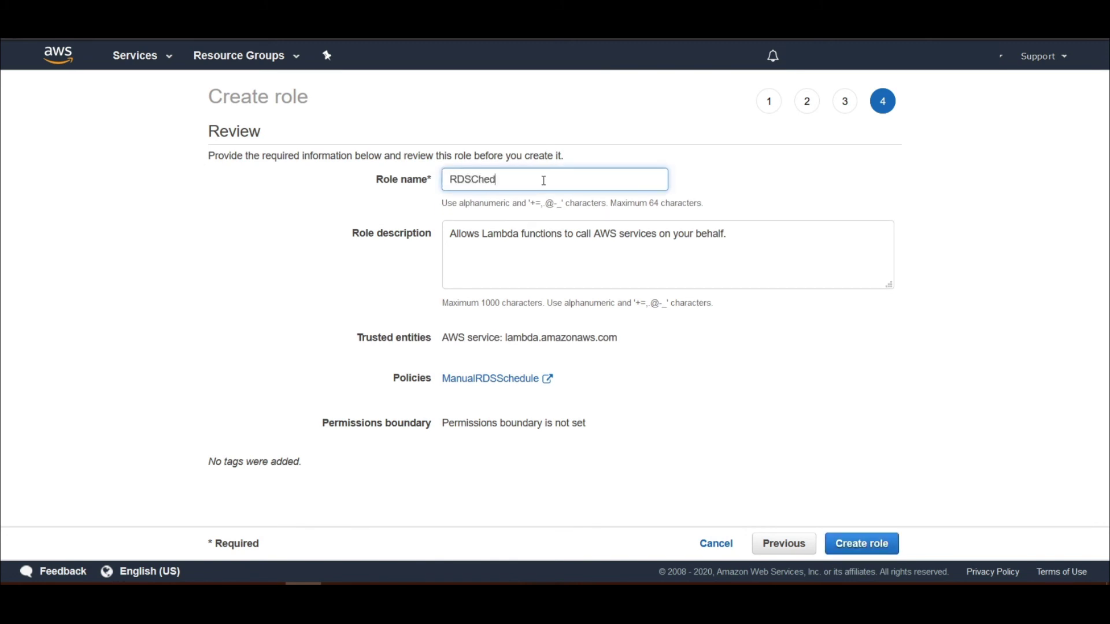
{"action": "key", "text": "BackSpace"}
{"action": "key", "text": "BackSpace"}
{"action": "key", "text": "BackSpace"}
{"action": "type", "text": "heduler"}
{"action": "left_click", "coordinate": [871, 552]}
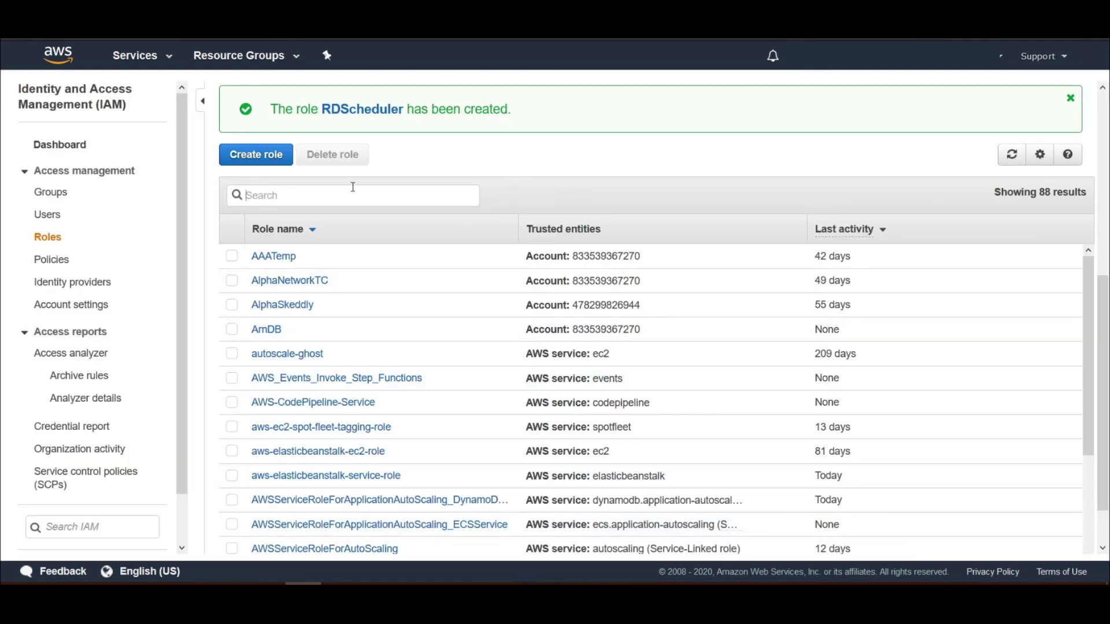
{"action": "type", "text": "RDS"}
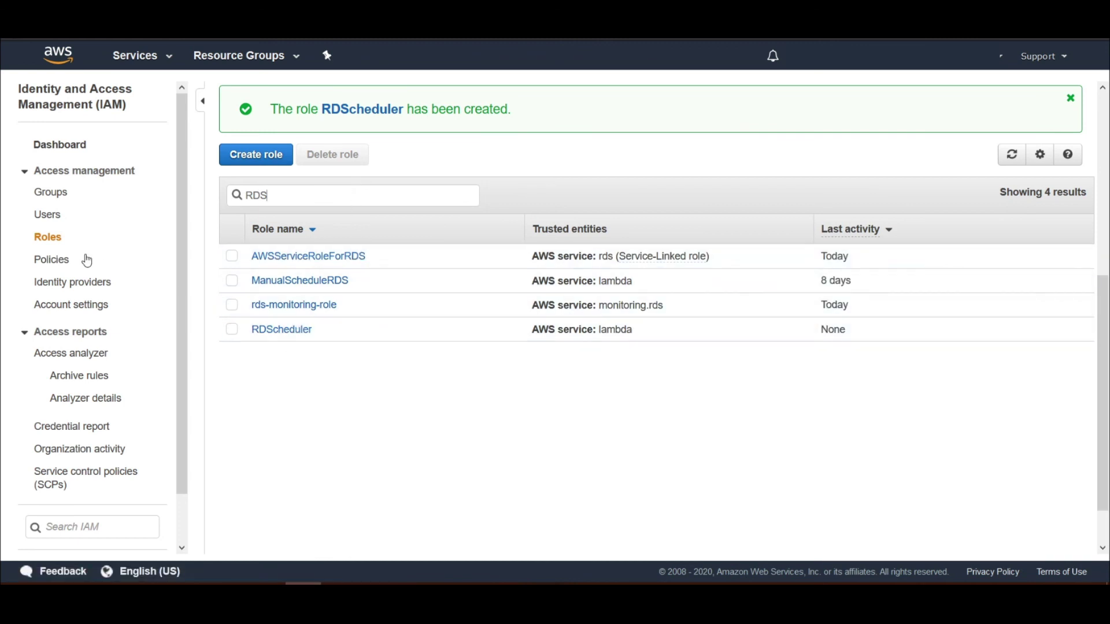
Step: In the Lambda service, set up a new function authored from scratch, named StopRDSInstance, with the Python 3.8 runtime
{"action": "left_click", "coordinate": [147, 58]}
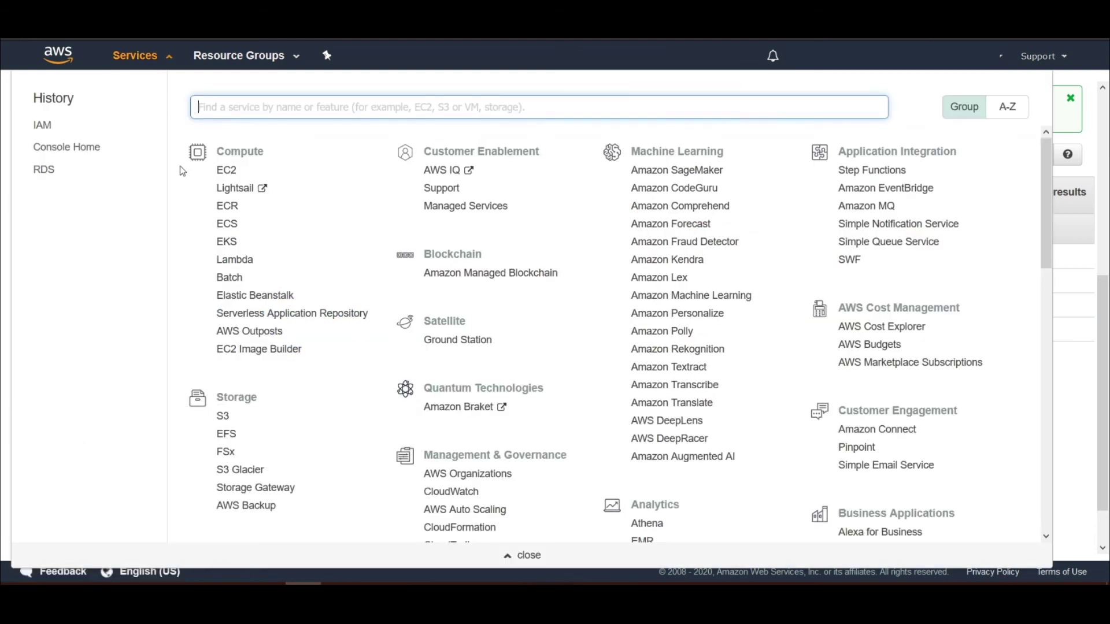
{"action": "left_click", "coordinate": [243, 265]}
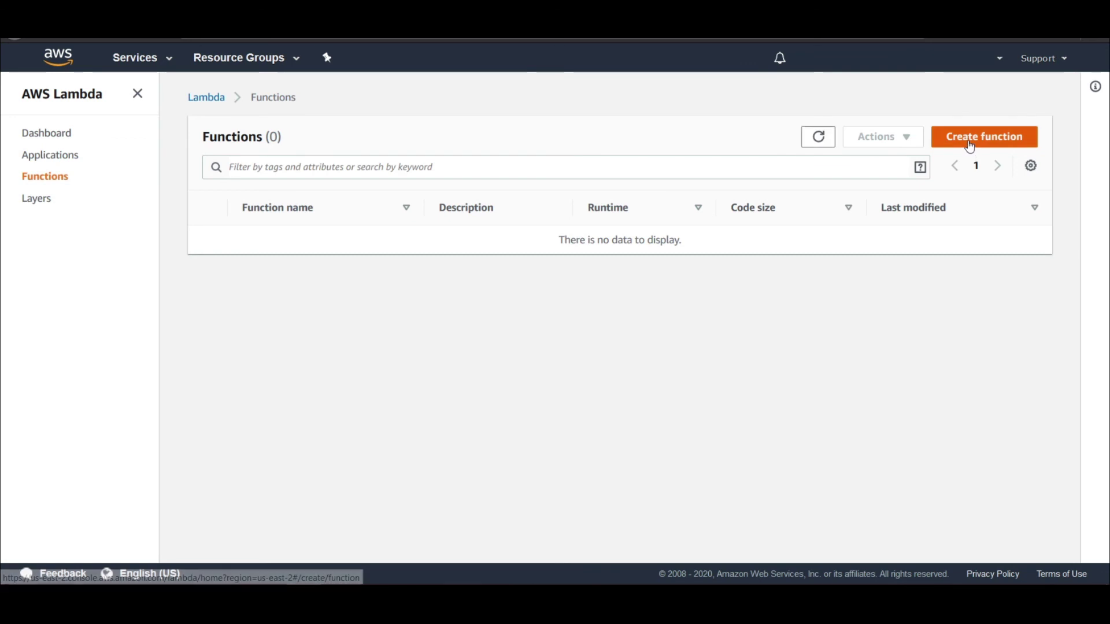
{"action": "left_click", "coordinate": [970, 141]}
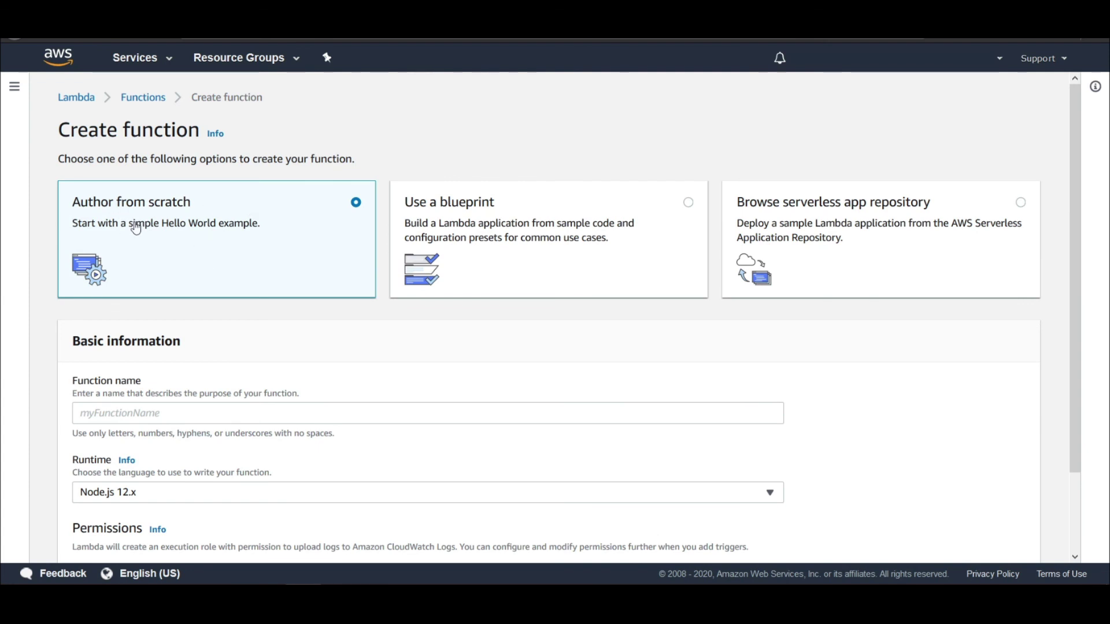
{"action": "scroll", "coordinate": [136, 234], "scroll_direction": "down", "scroll_amount": 3}
{"action": "left_click", "coordinate": [162, 319]}
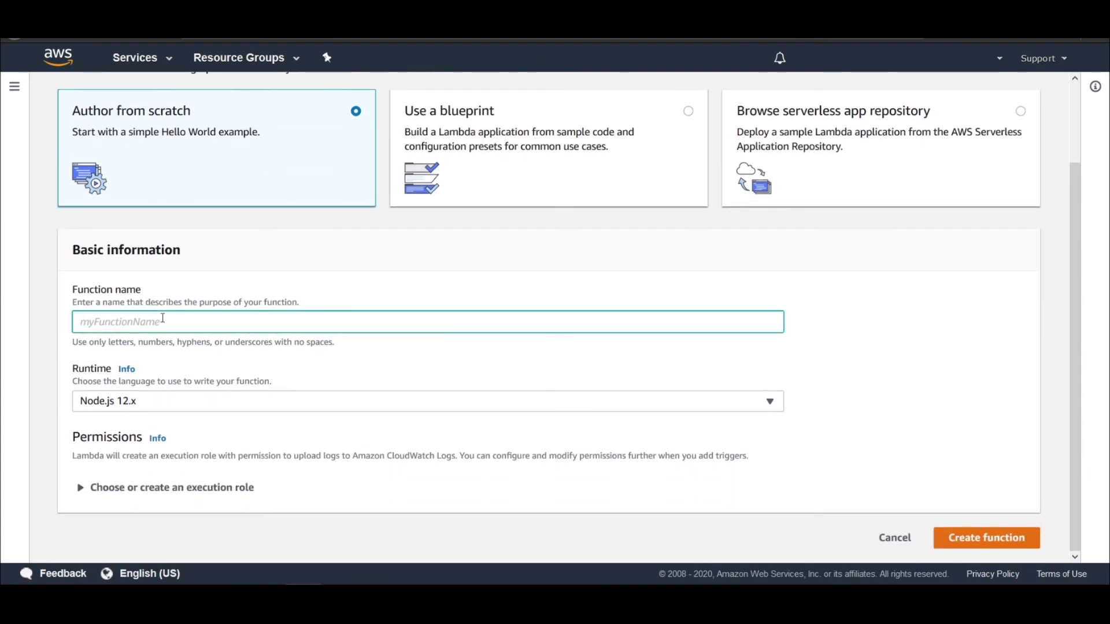
{"action": "type", "text": "Stop"}
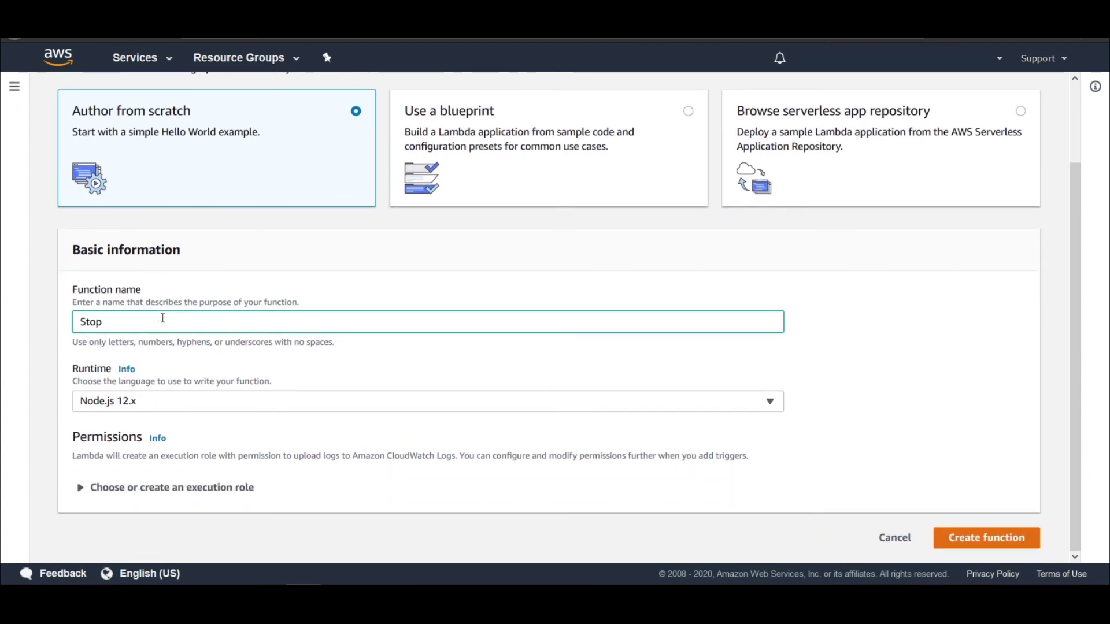
{"action": "type", "text": "RDSInstane"}
{"action": "left_click", "coordinate": [260, 400]}
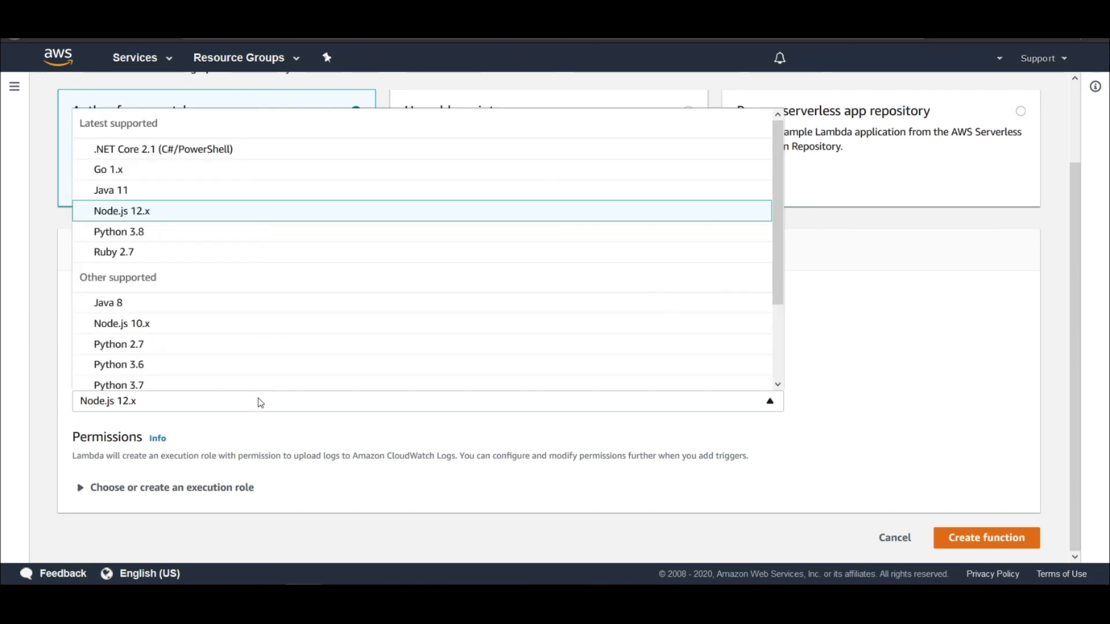
{"action": "left_click", "coordinate": [206, 232]}
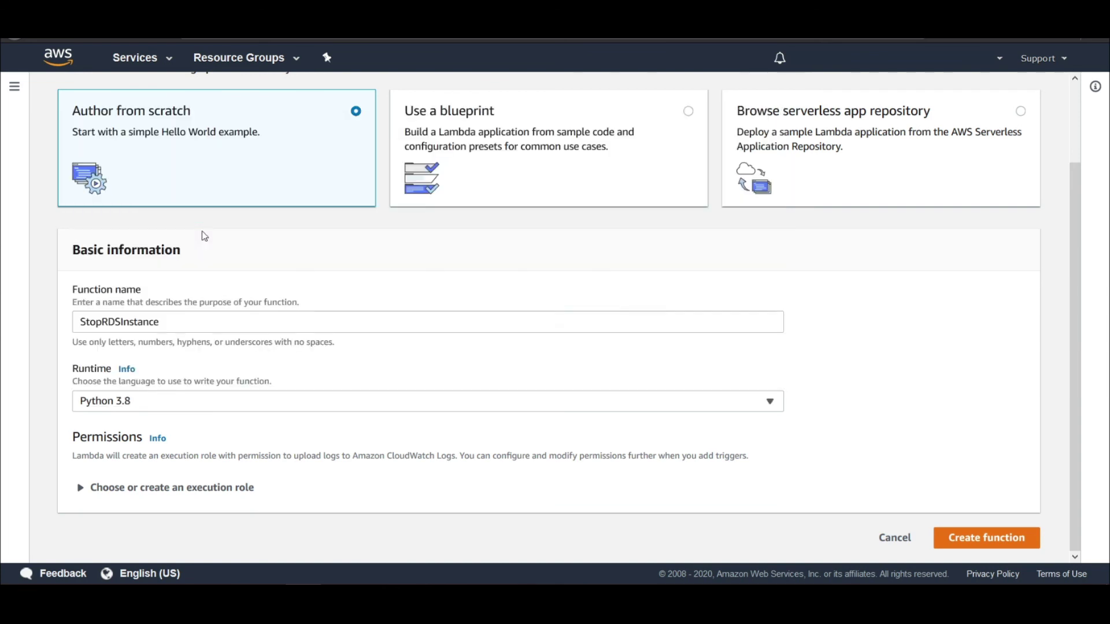
Step: Assign the existing role RDScheduler as the function's execution role and create the function
{"action": "left_click", "coordinate": [84, 493]}
{"action": "scroll", "coordinate": [255, 379], "scroll_direction": "down", "scroll_amount": 3}
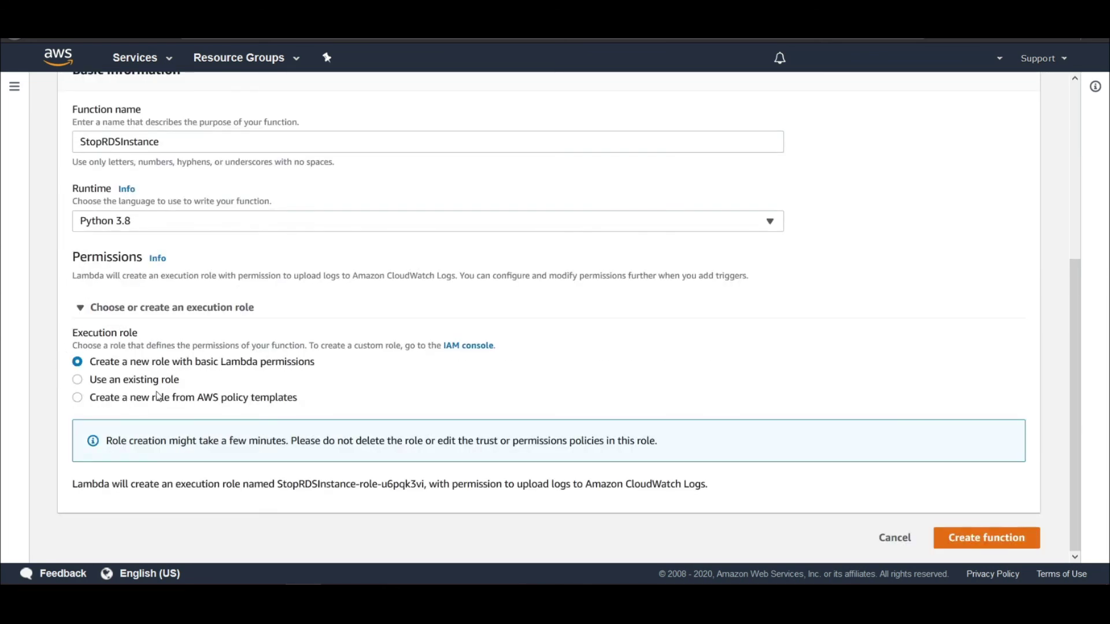
{"action": "left_click", "coordinate": [84, 381]}
{"action": "left_click", "coordinate": [81, 384]}
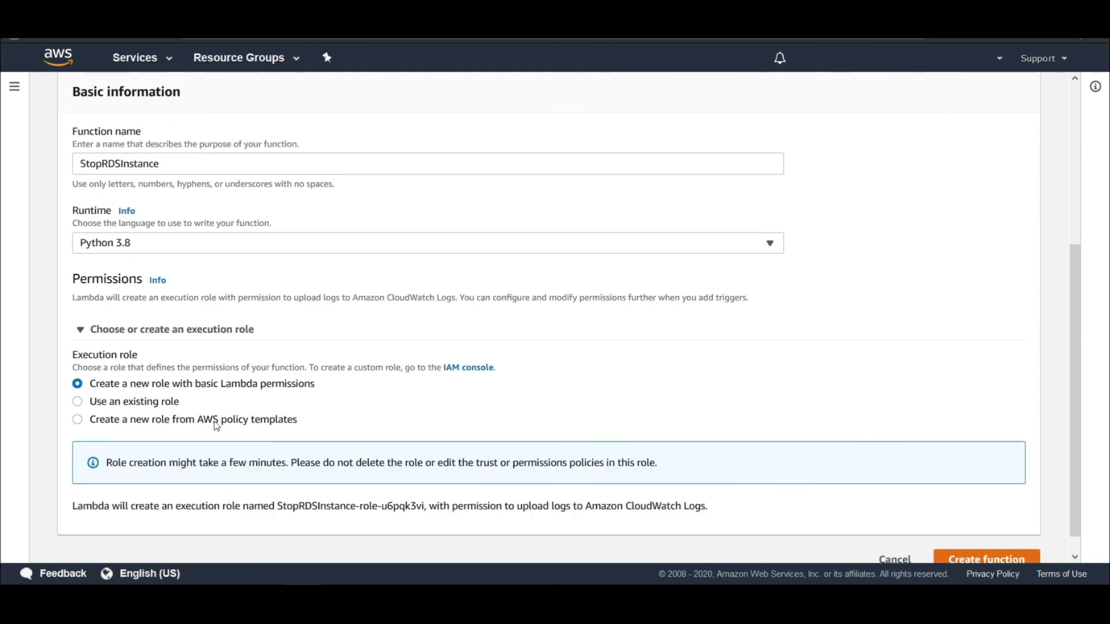
{"action": "scroll", "coordinate": [216, 426], "scroll_direction": "down", "scroll_amount": 1}
{"action": "left_click", "coordinate": [76, 381]}
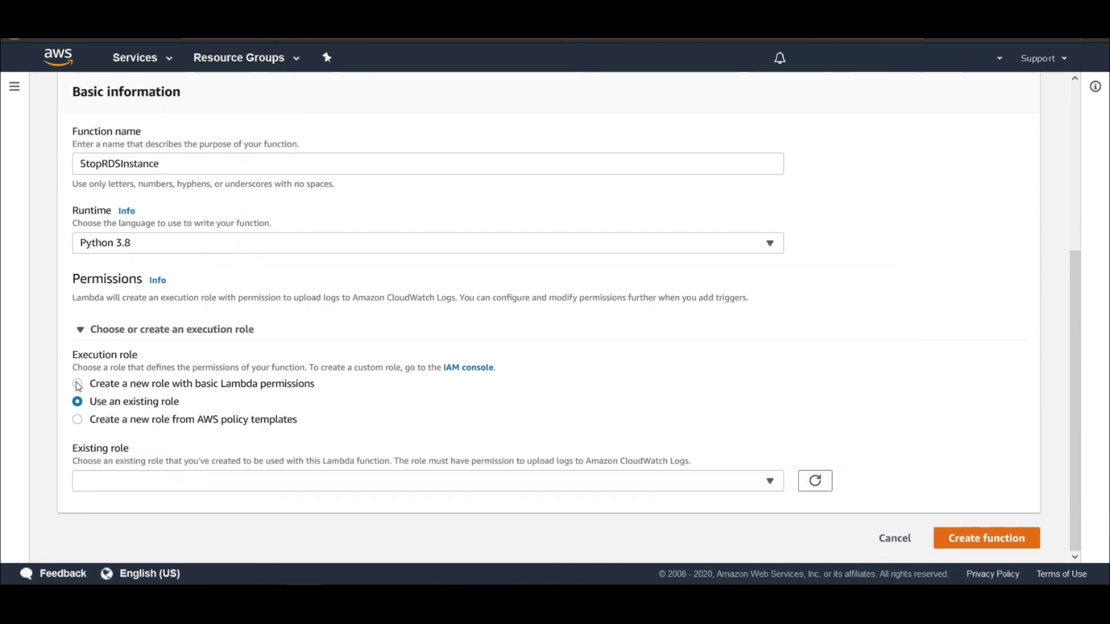
{"action": "left_click", "coordinate": [78, 385]}
{"action": "left_click", "coordinate": [81, 403]}
{"action": "left_click", "coordinate": [773, 484]}
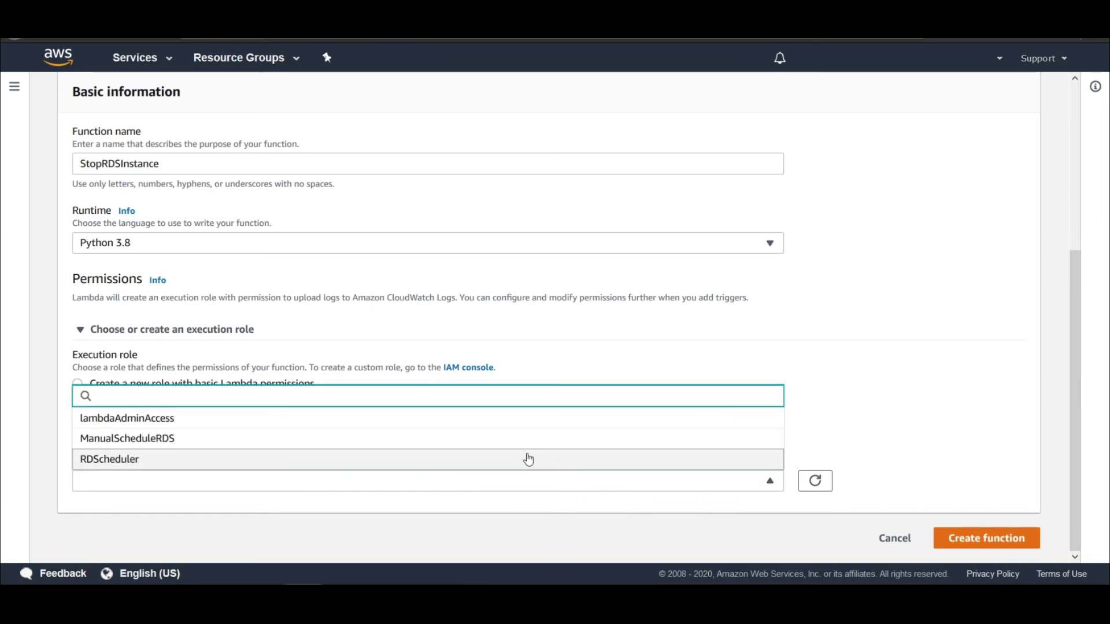
{"action": "left_click", "coordinate": [487, 459]}
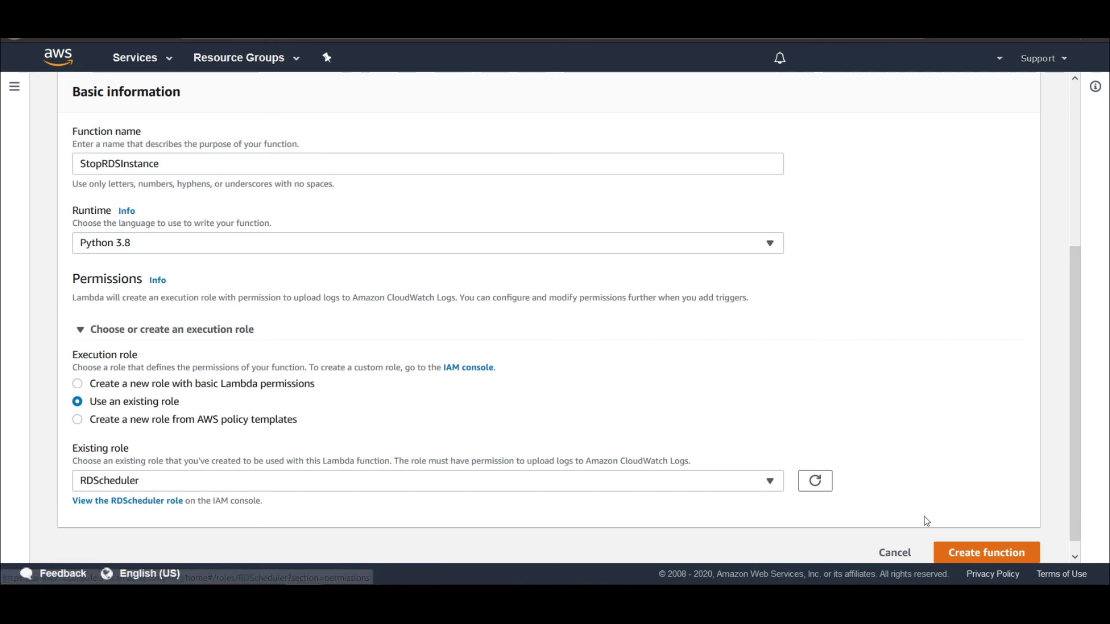
{"action": "left_click", "coordinate": [976, 557]}
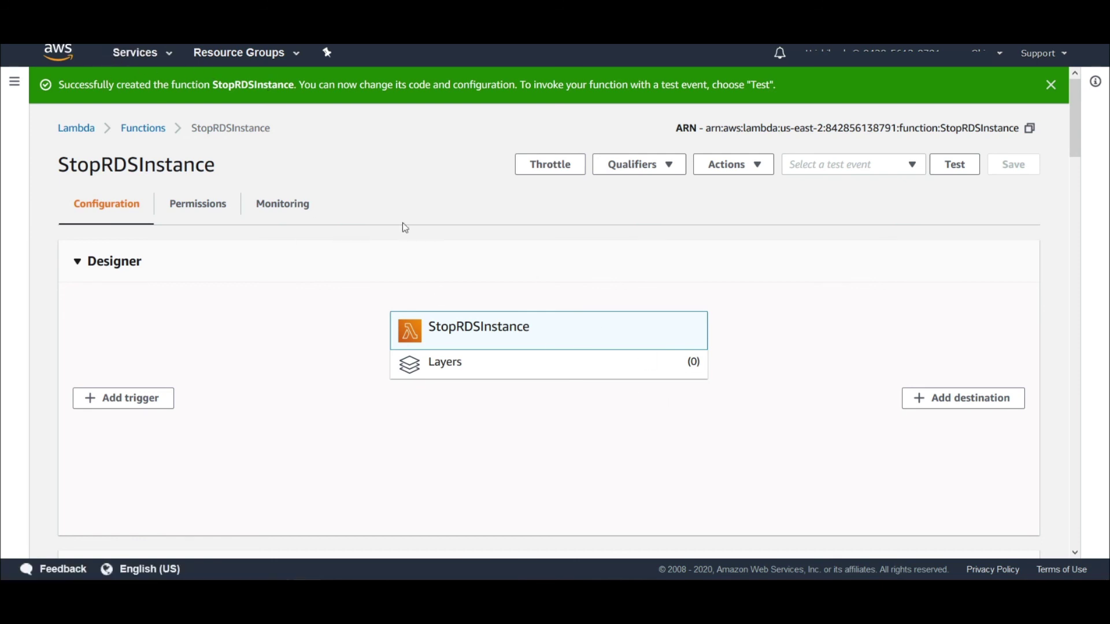
Step: Look through the StopRDSInstance function's permissions and the services listed in its resource summary
{"action": "scroll", "coordinate": [179, 206], "scroll_direction": "down", "scroll_amount": 2}
{"action": "scroll", "coordinate": [184, 206], "scroll_direction": "up", "scroll_amount": 2}
{"action": "left_click", "coordinate": [198, 205]}
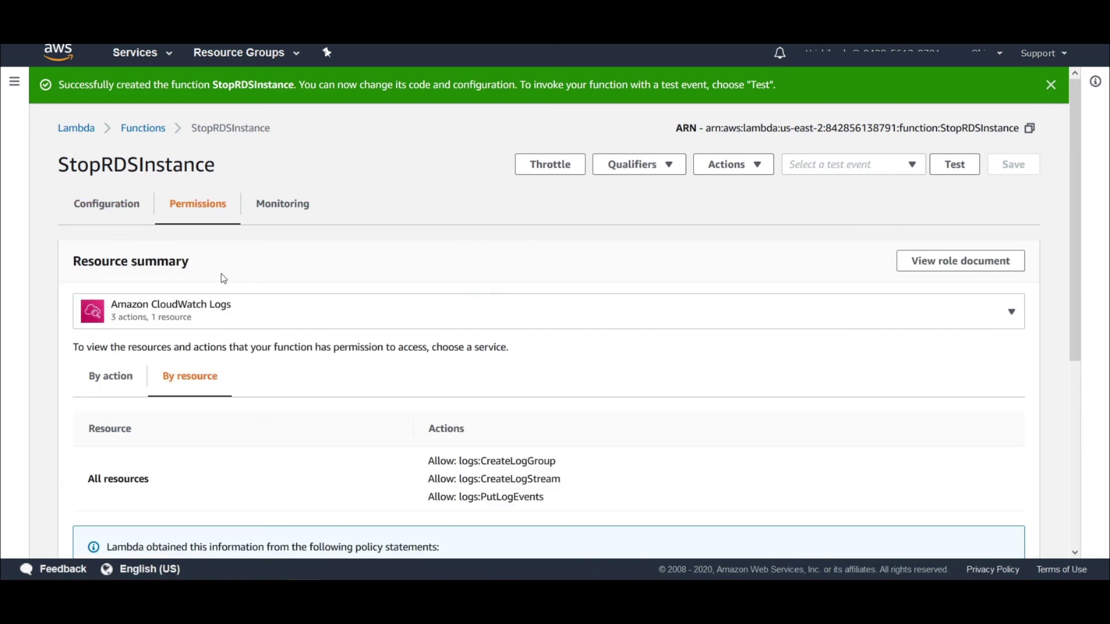
{"action": "left_click", "coordinate": [1012, 312]}
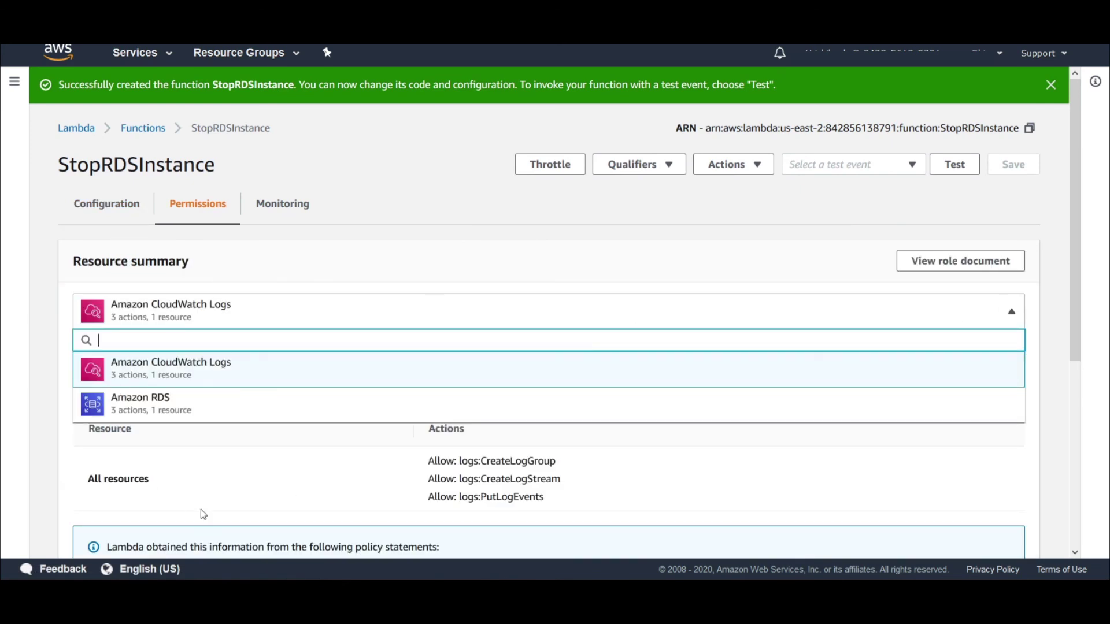
{"action": "left_click", "coordinate": [991, 320]}
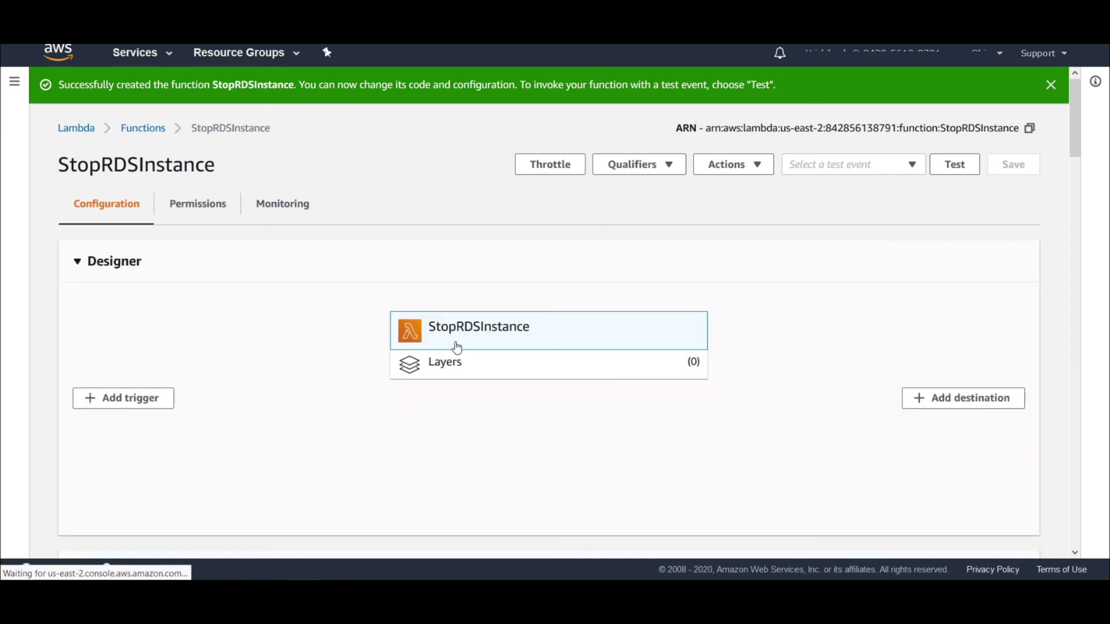
Step: From the function's execution role settings, open the RDScheduler role in IAM and start adding an inline policy
{"action": "scroll", "coordinate": [457, 347], "scroll_direction": "down", "scroll_amount": 5}
{"action": "scroll", "coordinate": [457, 347], "scroll_direction": "down", "scroll_amount": 10}
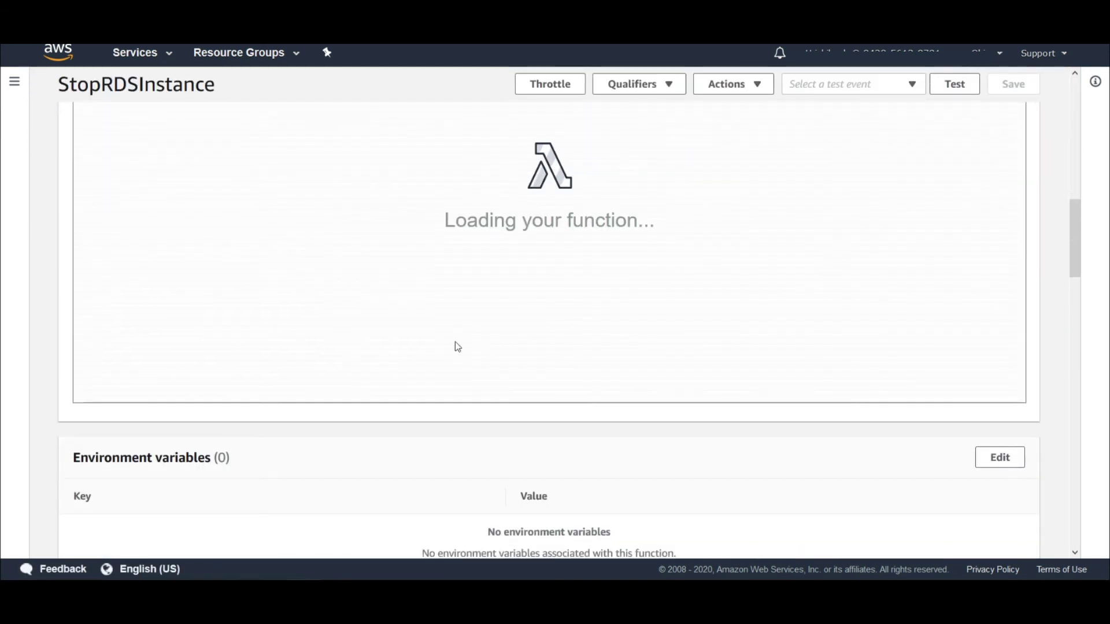
{"action": "scroll", "coordinate": [455, 342], "scroll_direction": "up", "scroll_amount": 10}
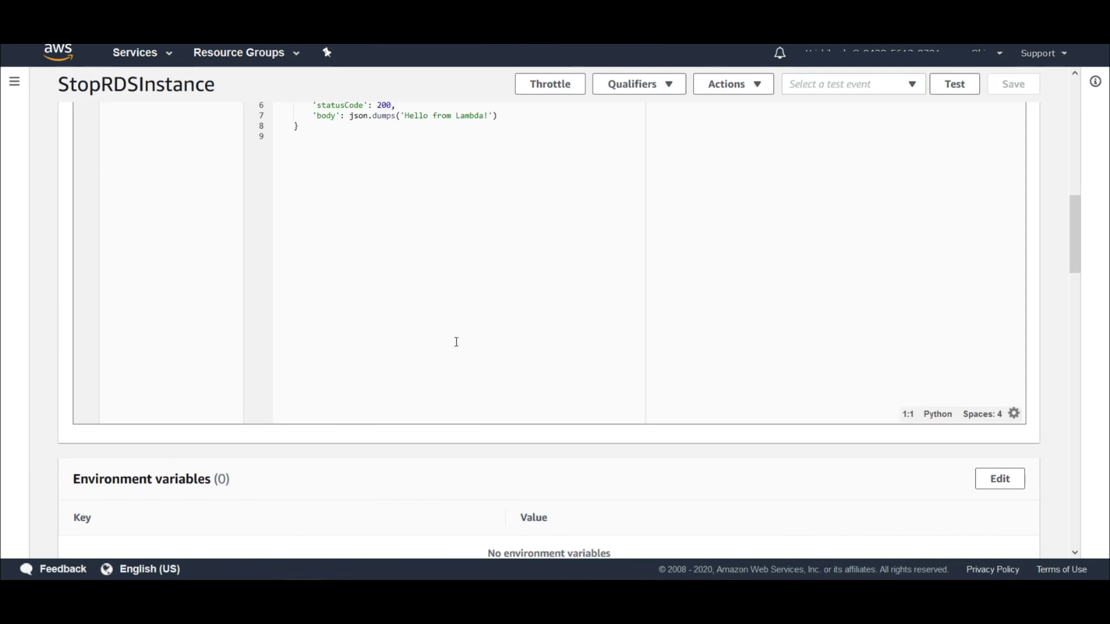
{"action": "scroll", "coordinate": [345, 341], "scroll_direction": "down", "scroll_amount": 10}
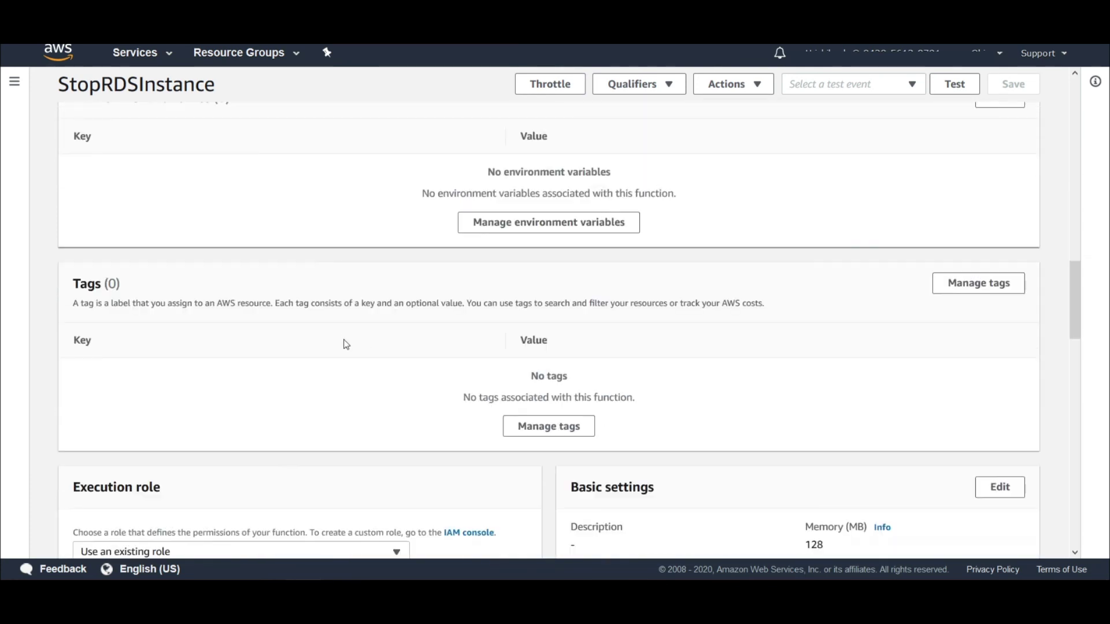
{"action": "scroll", "coordinate": [346, 345], "scroll_direction": "down", "scroll_amount": 3}
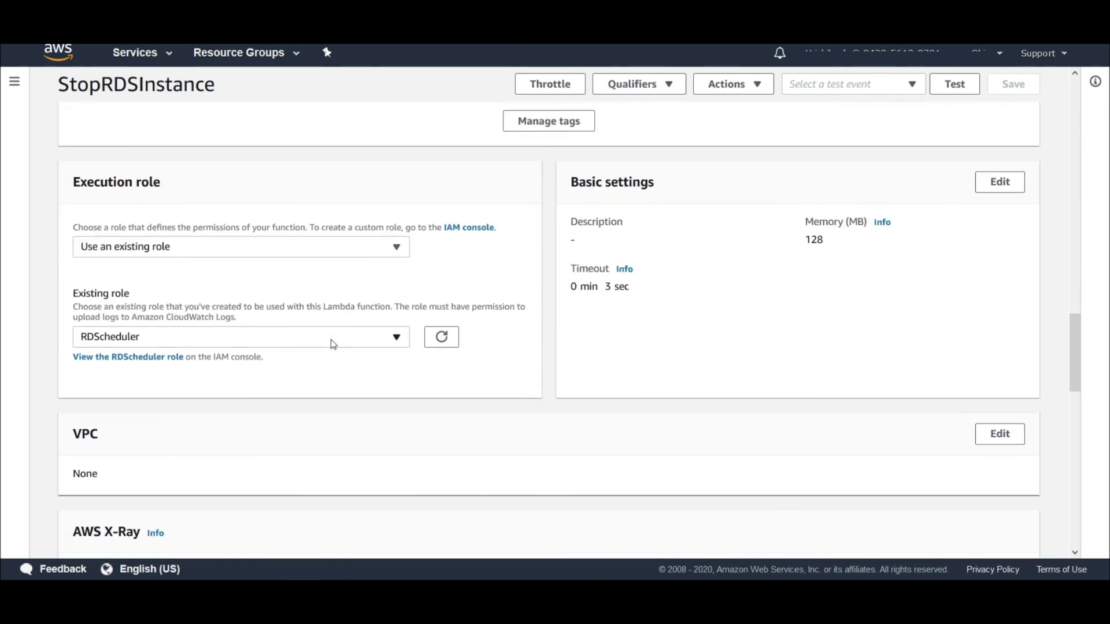
{"action": "left_click", "coordinate": [137, 358]}
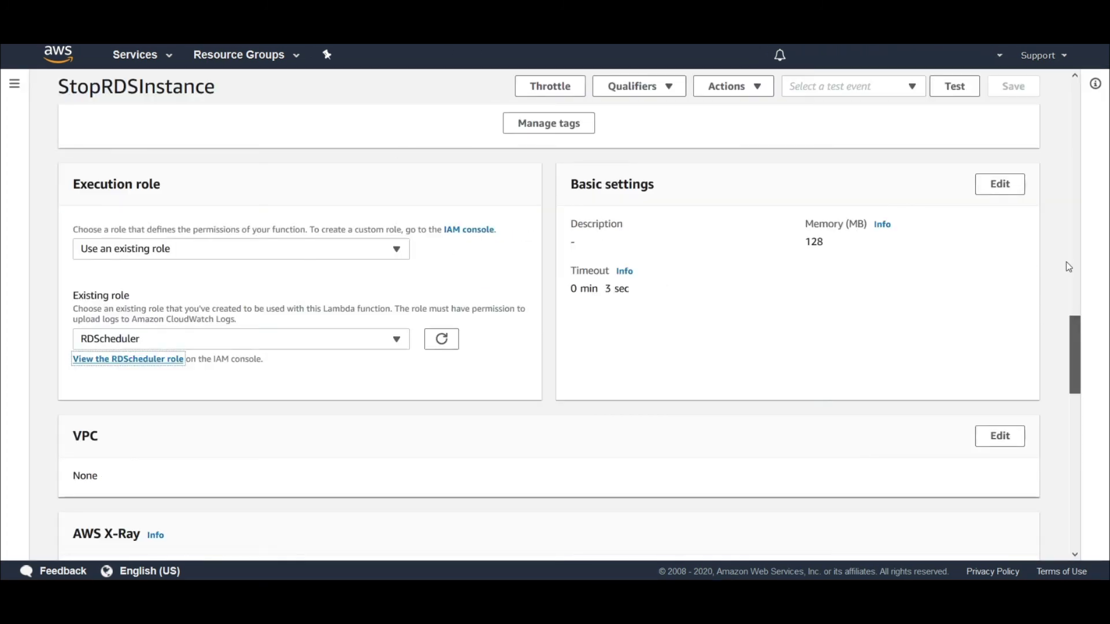
{"action": "left_click_drag", "start_coordinate": [1070, 267], "coordinate": [1066, 87]}
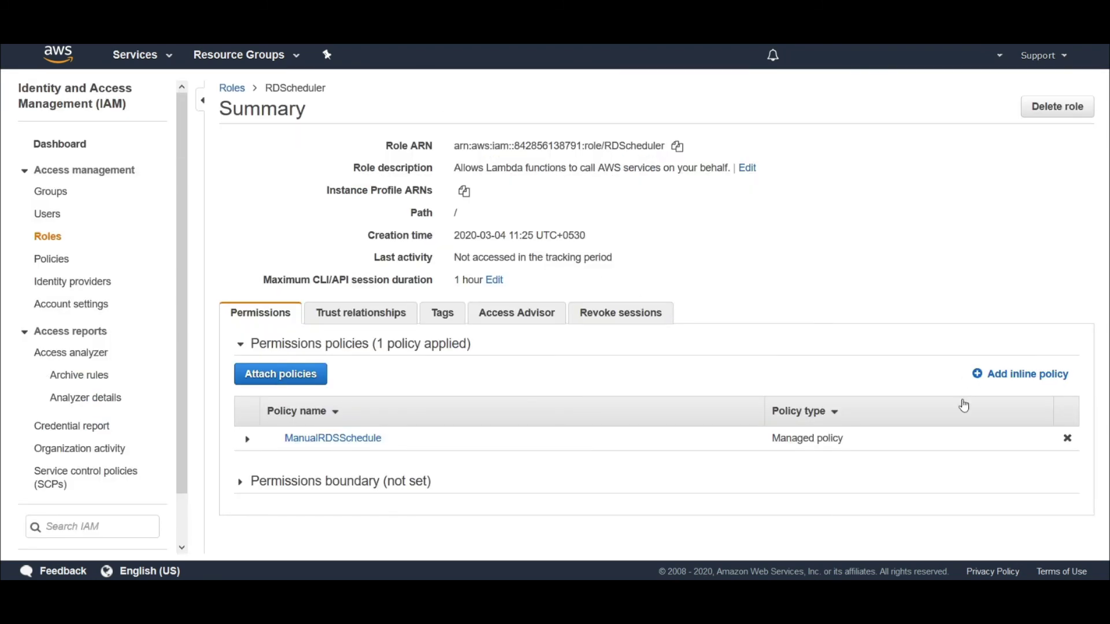
{"action": "left_click", "coordinate": [1009, 375]}
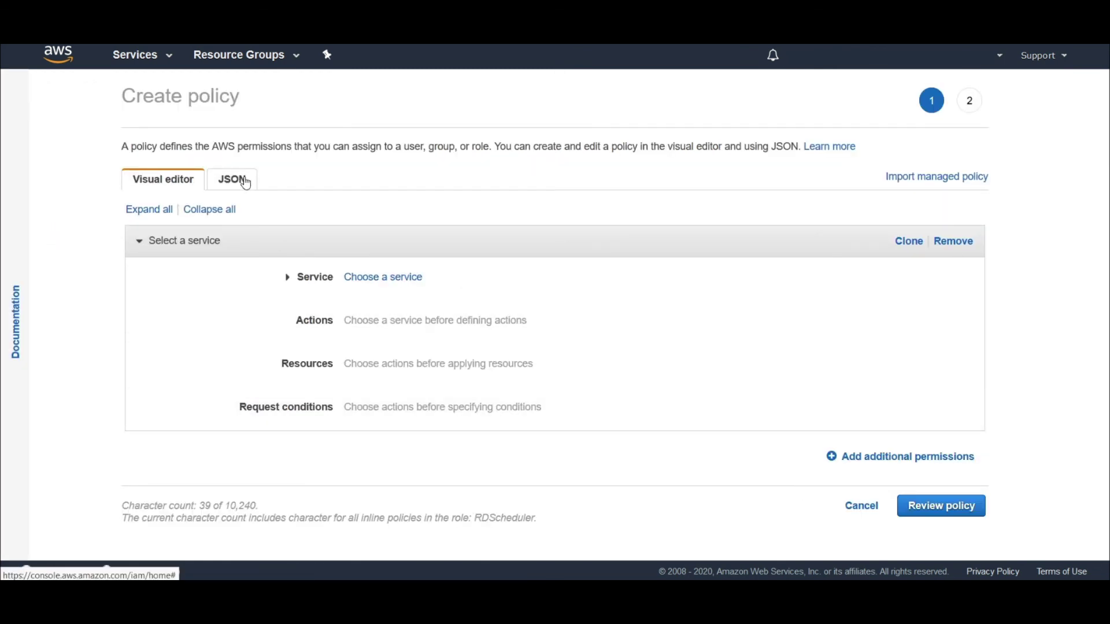
Step: Write the inline policy as JSON, allowing lambda:GetFunctionConfiguration on the resource arn:aws:lambda:::function:StopRDSInstances
{"action": "left_click", "coordinate": [246, 183]}
{"action": "left_click", "coordinate": [325, 273]}
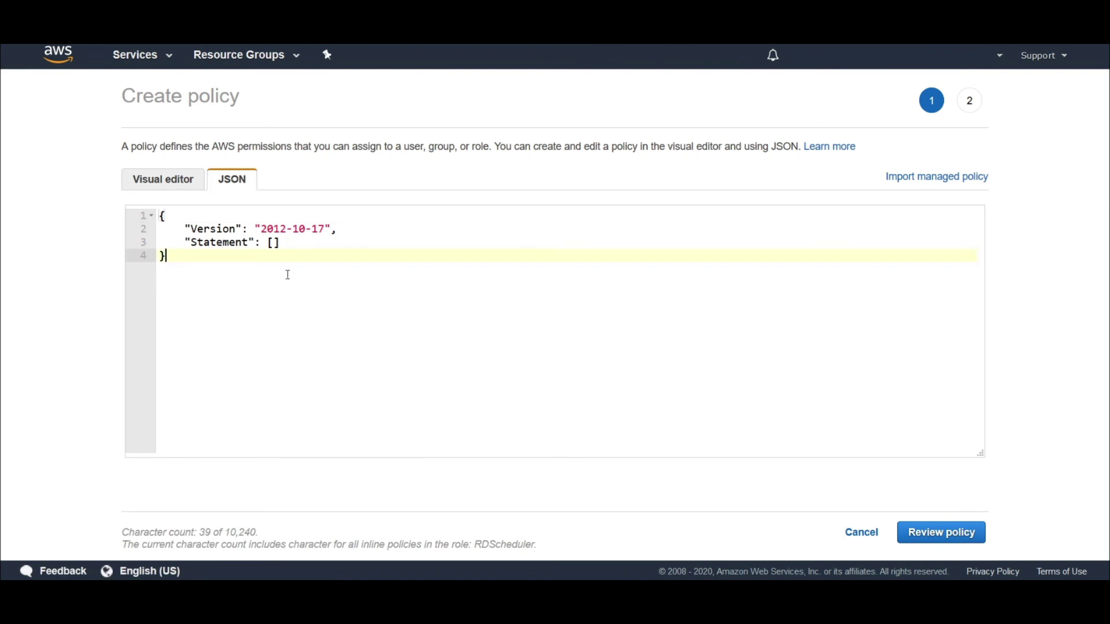
{"action": "key", "text": "ctrl+a"}
{"action": "type", "text": "{     \"Version\": \"2012-10-17\",     \"Statement\": [         {             \"Effect\": \"Allow\",             \"Action\": \"lambda:GetFunctionConfiguration\",             \"Resource\": \"arn:aws:lambda:::function:StopRDSInstances\"         }     ] }"}
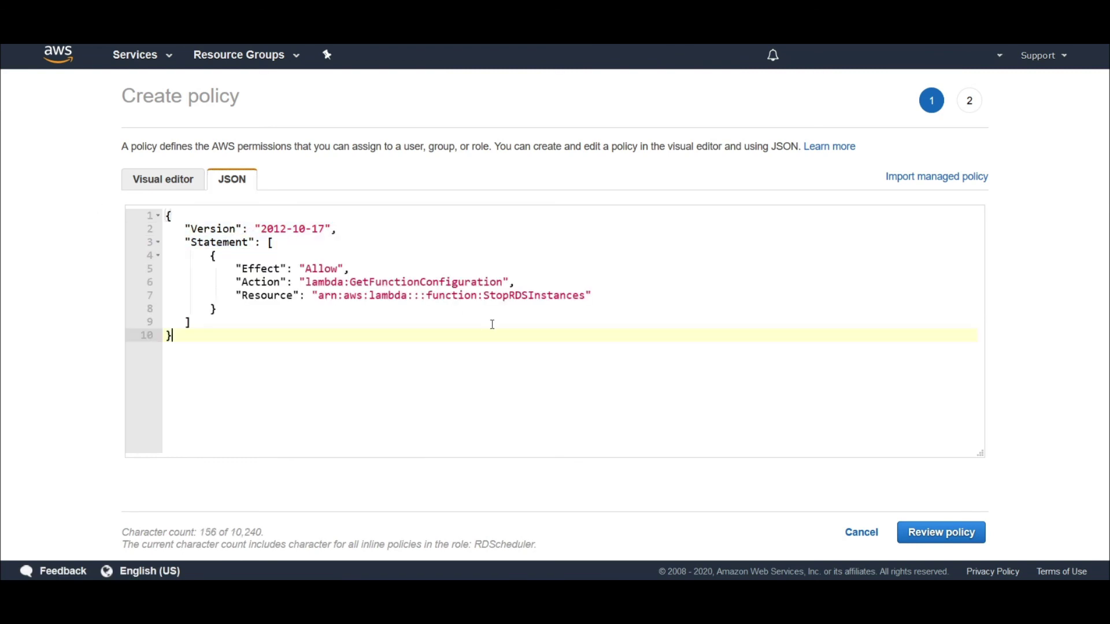
Step: Paste the StopRDSInstance function's ARN, copied from its Lambda page, over the policy's resource ARN and continue to the policy review
{"action": "left_click", "coordinate": [252, 302]}
{"action": "left_click", "coordinate": [415, 305]}
{"action": "triple_click", "coordinate": [422, 295]}
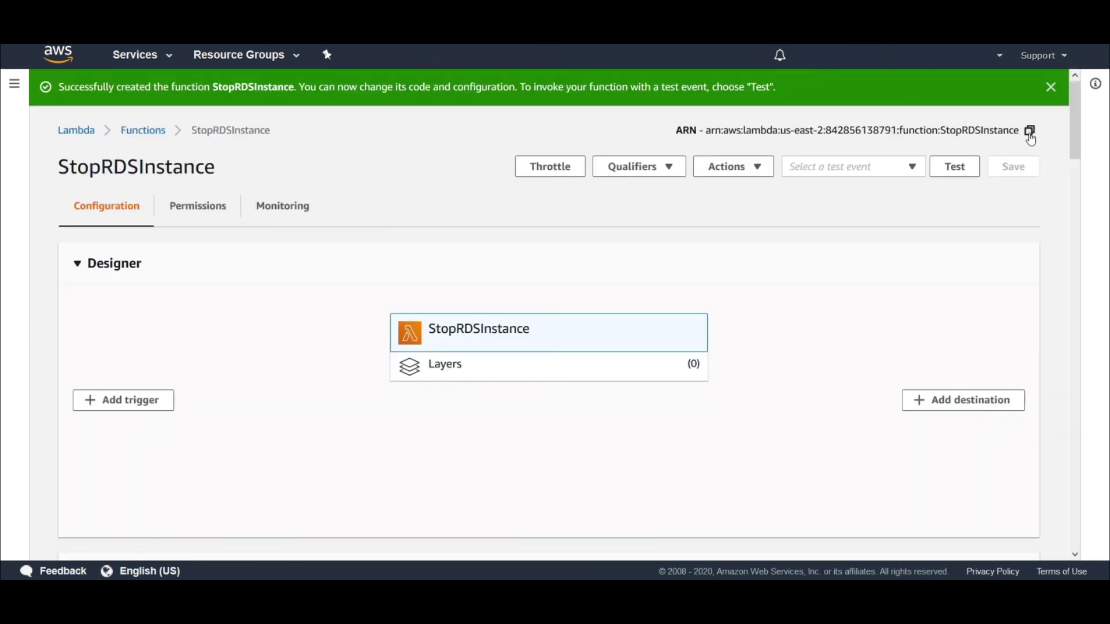
{"action": "left_click", "coordinate": [1030, 135]}
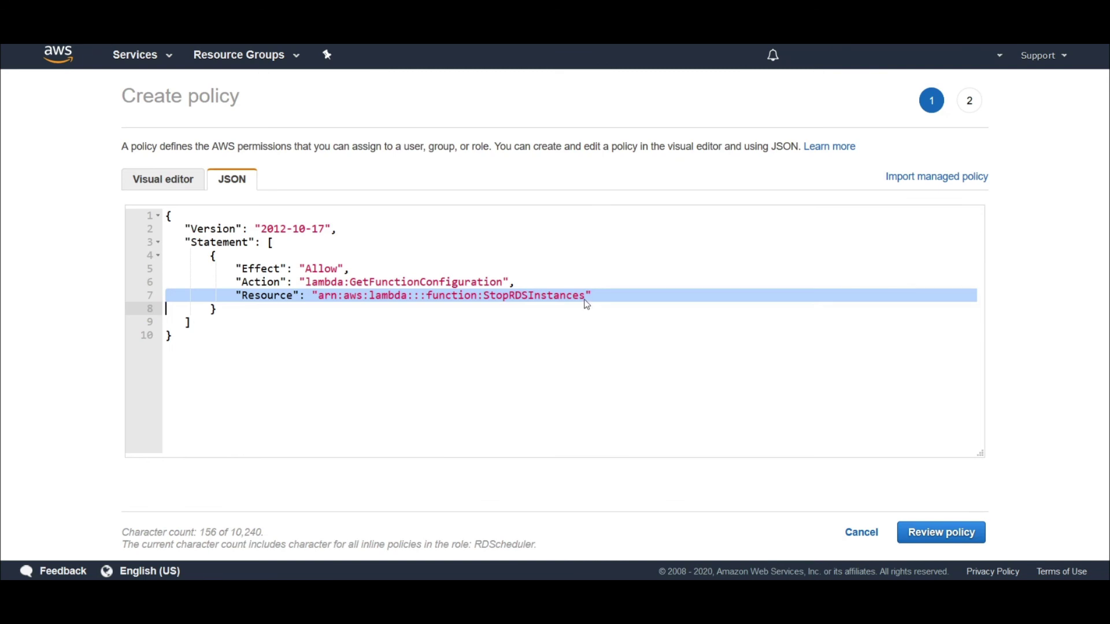
{"action": "left_click", "coordinate": [585, 296]}
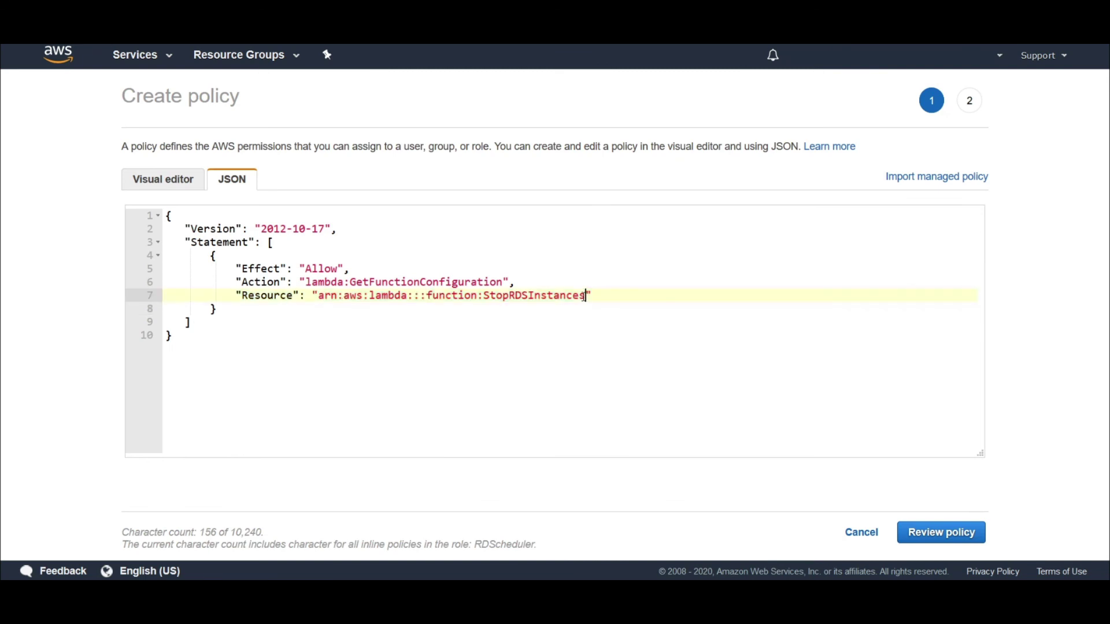
{"action": "left_click_drag", "start_coordinate": [582, 296], "coordinate": [323, 294]}
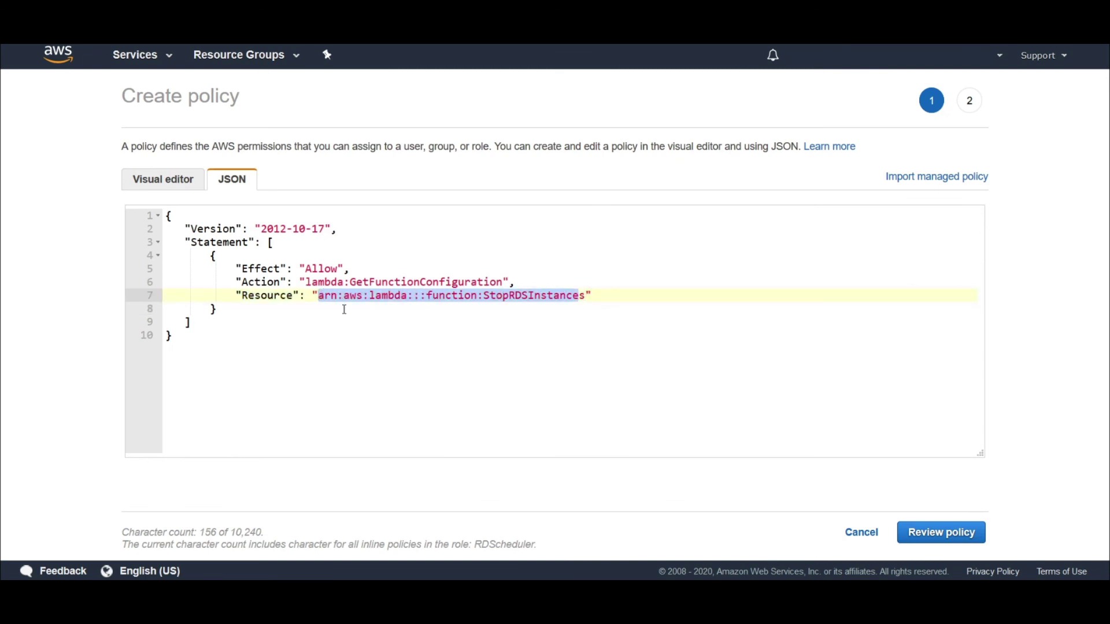
{"action": "key", "text": "ctrl+v"}
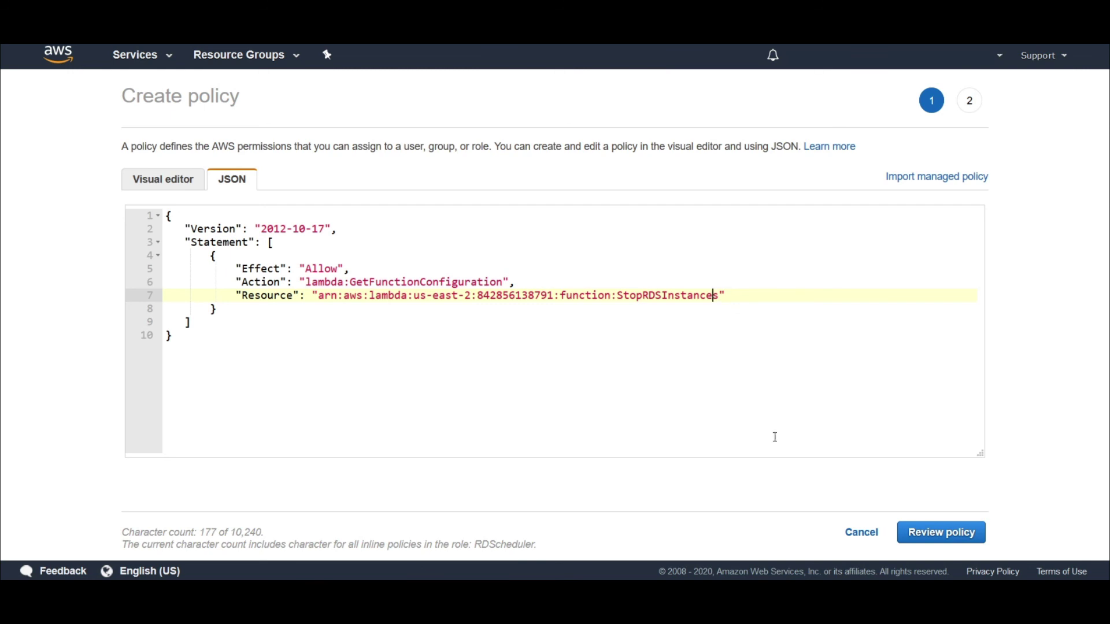
{"action": "left_click", "coordinate": [937, 541]}
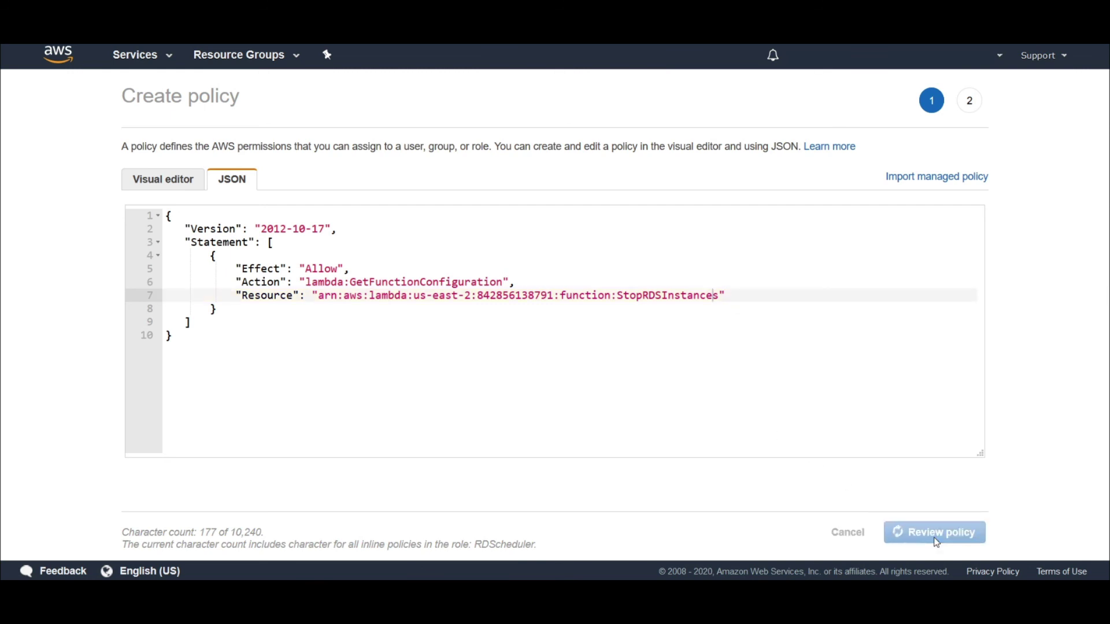
Step: Name the inline policy RDSfunction and create it
{"action": "left_click", "coordinate": [998, 62]}
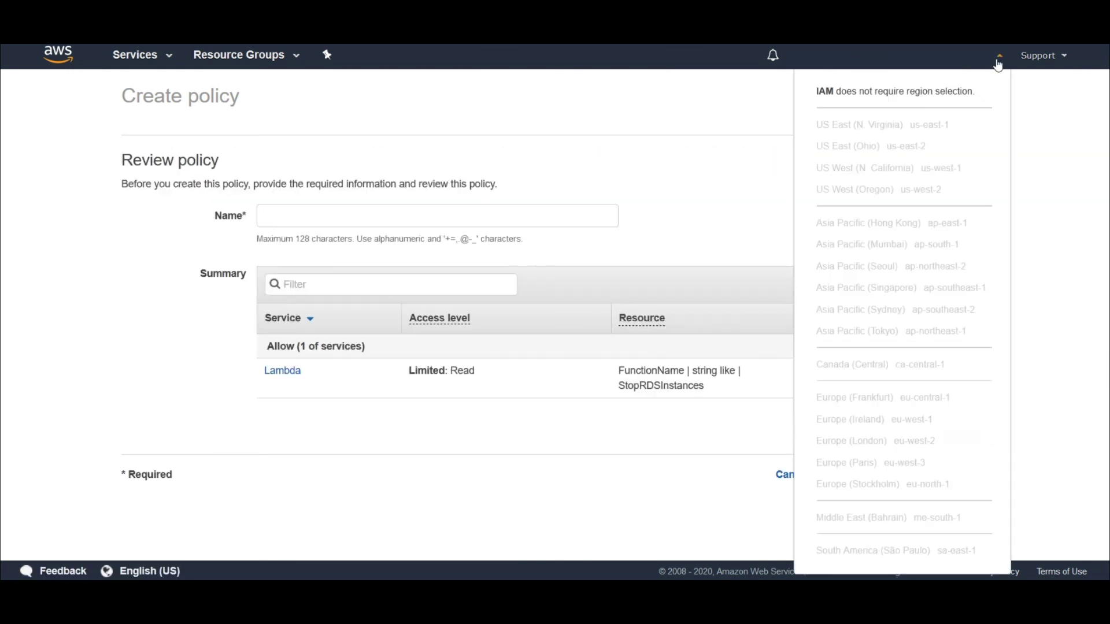
{"action": "left_click", "coordinate": [999, 61]}
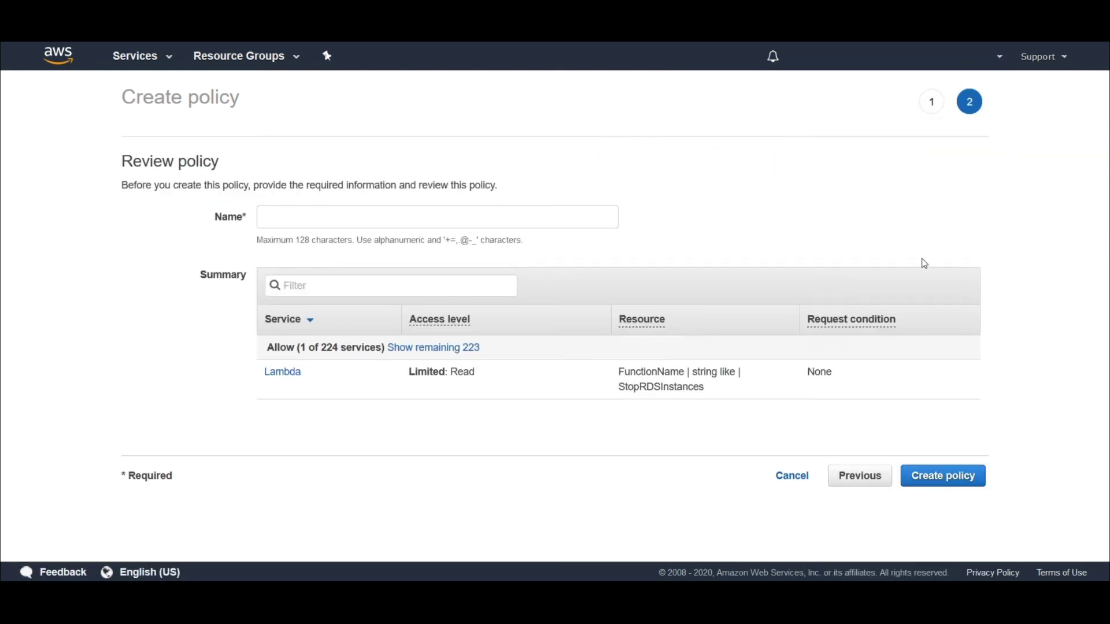
{"action": "left_click", "coordinate": [378, 226]}
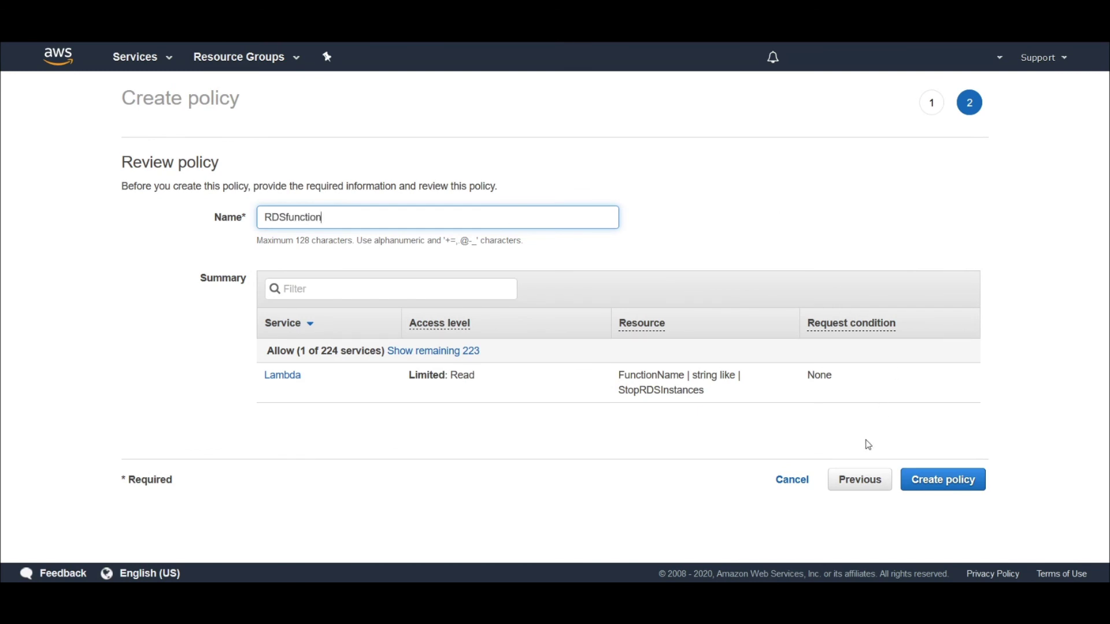
{"action": "left_click", "coordinate": [933, 491]}
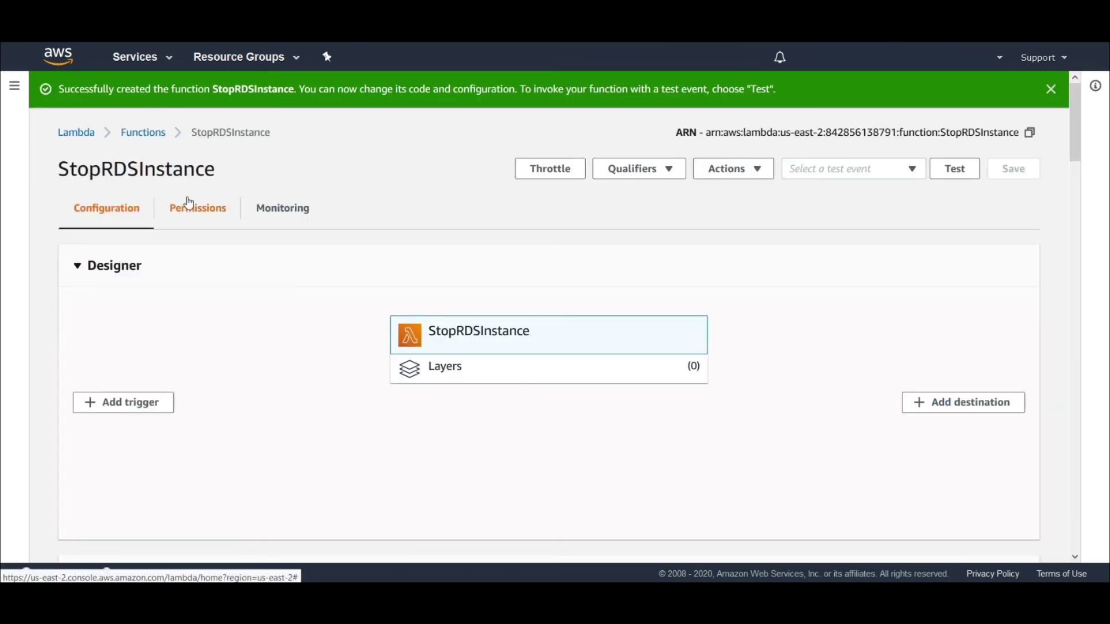
Step: Back in the Lambda function, refresh its permissions and examine the AWS Lambda entry and the other services in the resource summary
{"action": "left_click", "coordinate": [214, 207]}
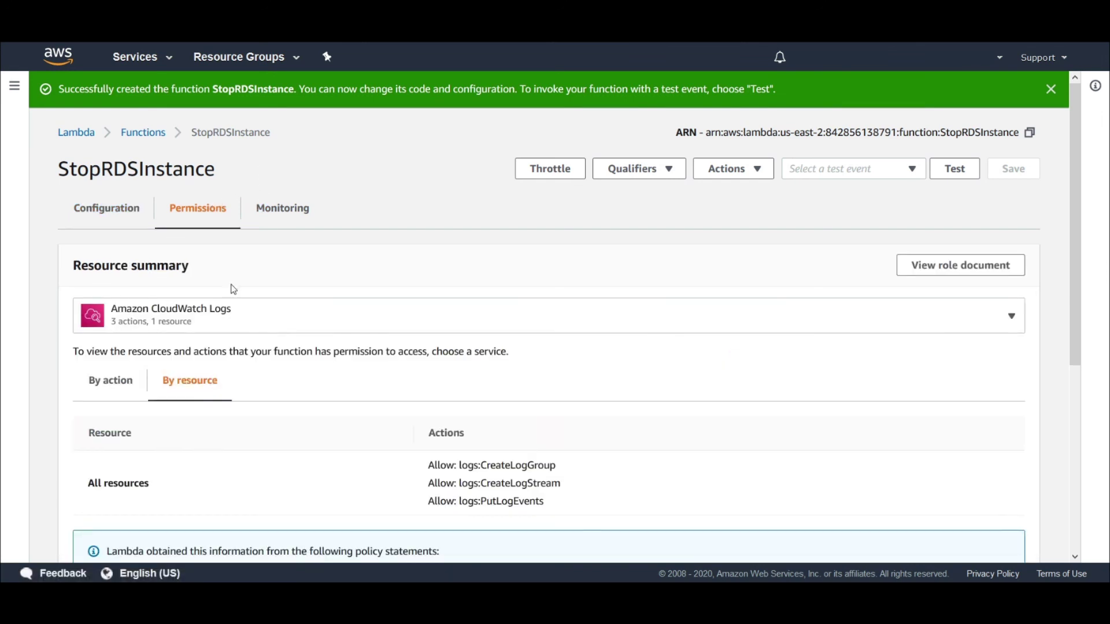
{"action": "left_click", "coordinate": [270, 311]}
{"action": "left_click", "coordinate": [162, 199]}
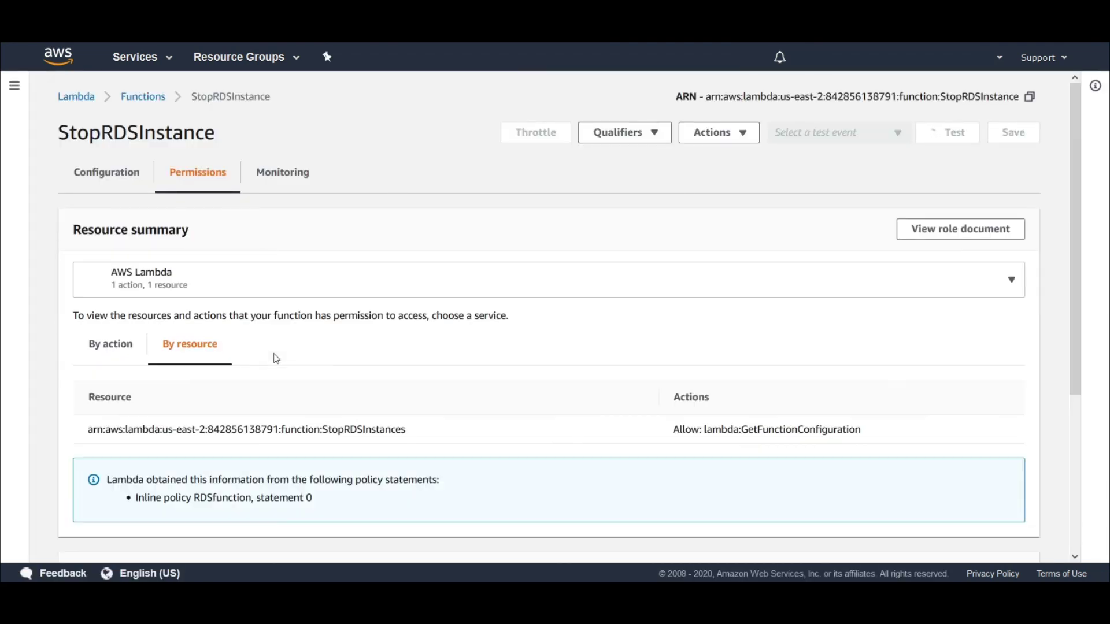
{"action": "left_click", "coordinate": [1010, 281]}
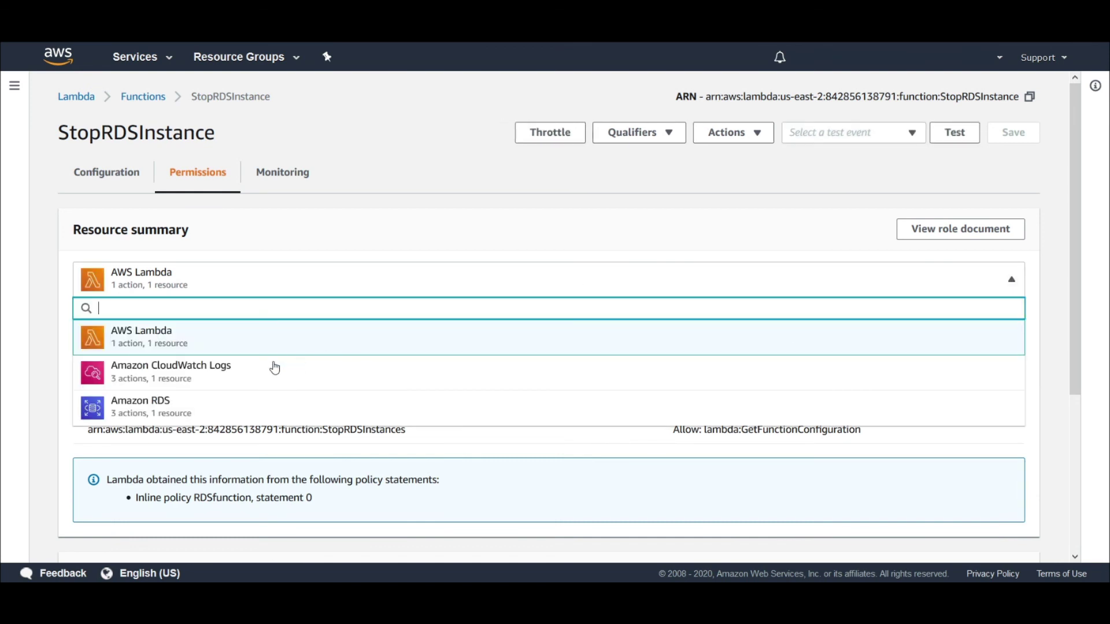
{"action": "left_click", "coordinate": [1001, 292]}
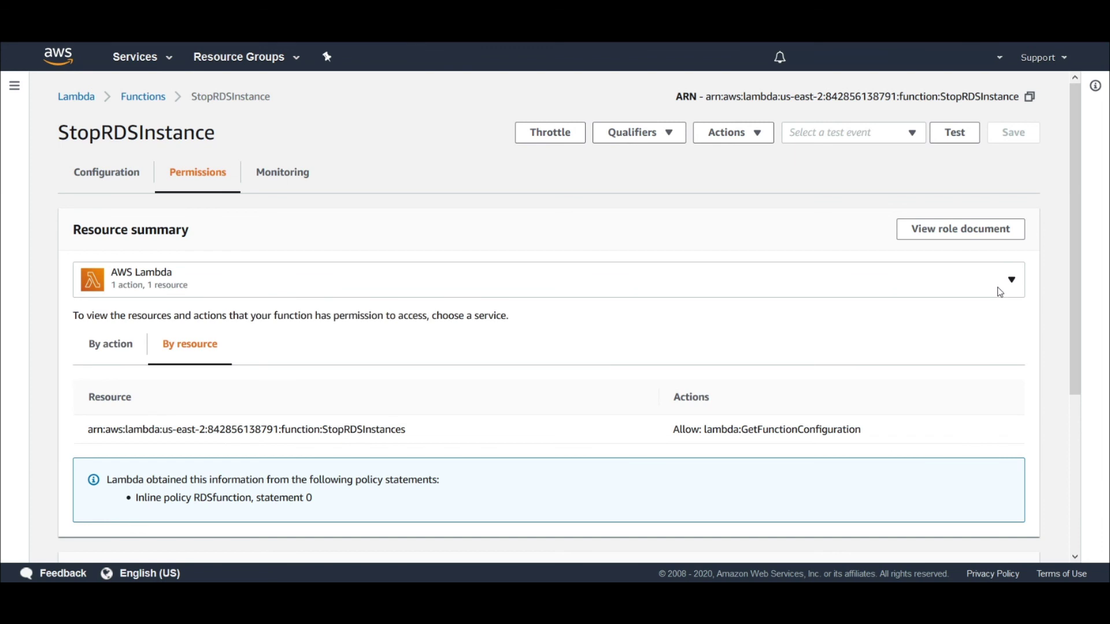
Step: Replace the default code in lambda_function.py with the Python script that stops the RDS instance named in the DBInstanceName environment variable
{"action": "left_click", "coordinate": [111, 177]}
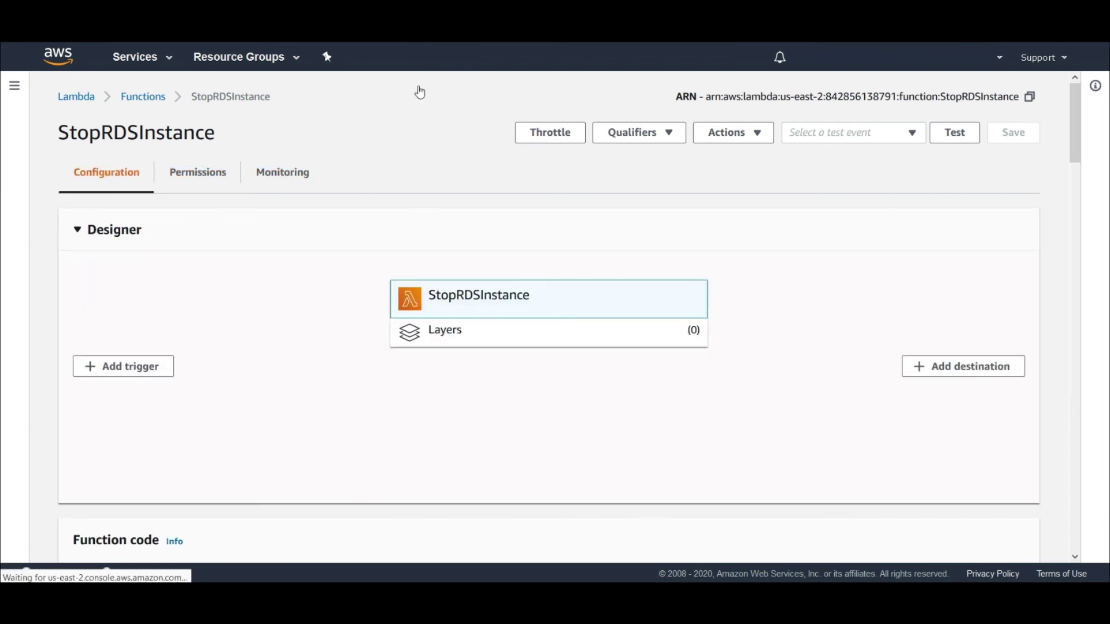
{"action": "scroll", "coordinate": [386, 321], "scroll_direction": "down", "scroll_amount": 8}
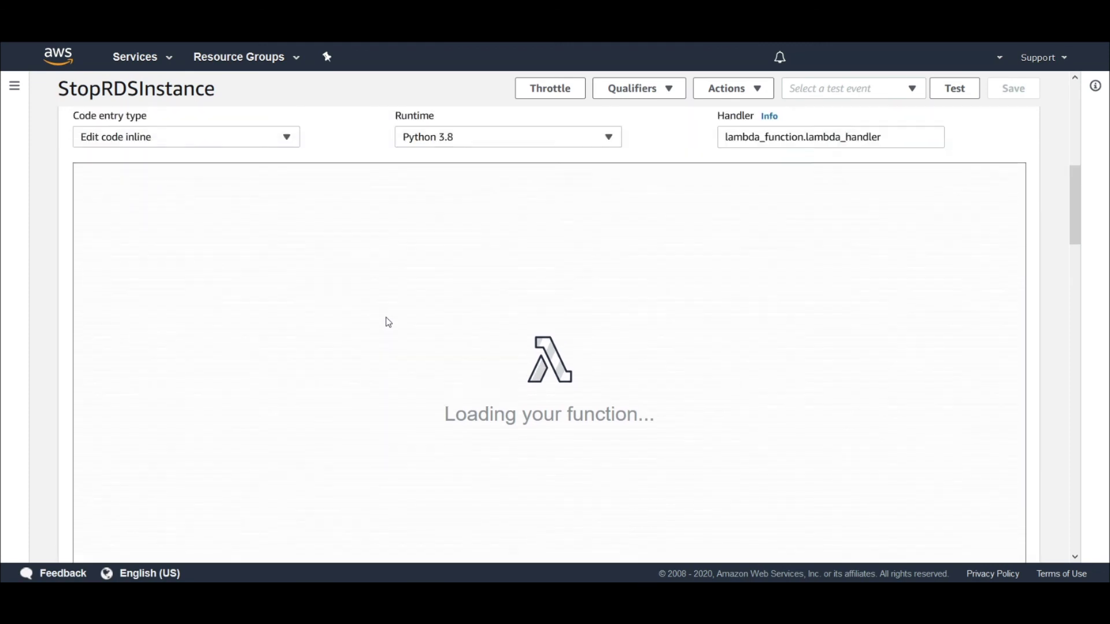
{"action": "scroll", "coordinate": [386, 323], "scroll_direction": "up", "scroll_amount": 2}
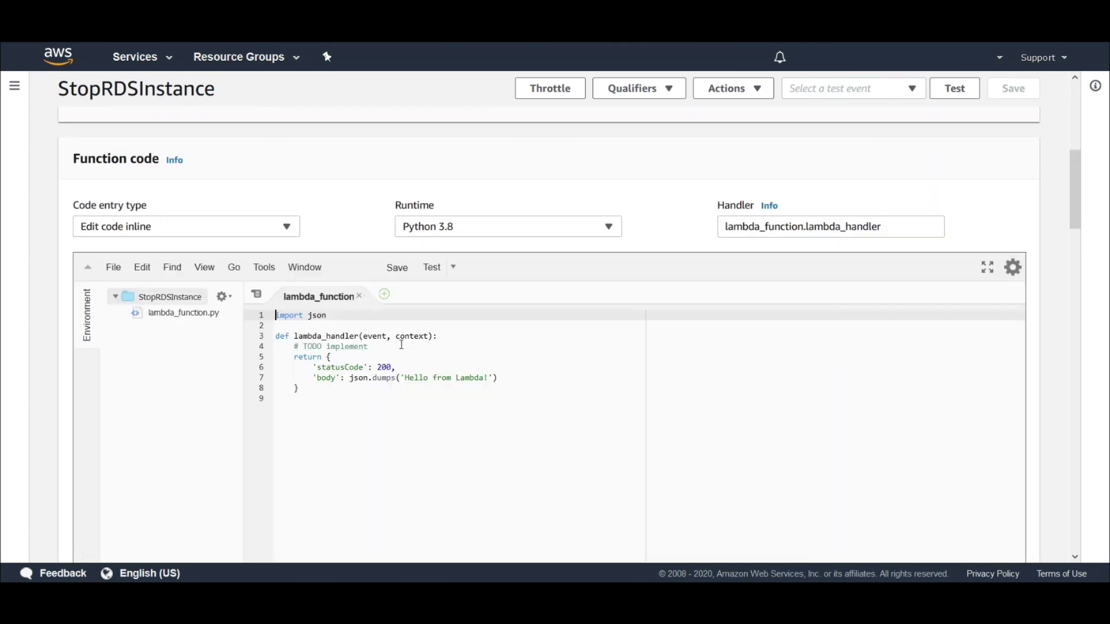
{"action": "left_click", "coordinate": [587, 423]}
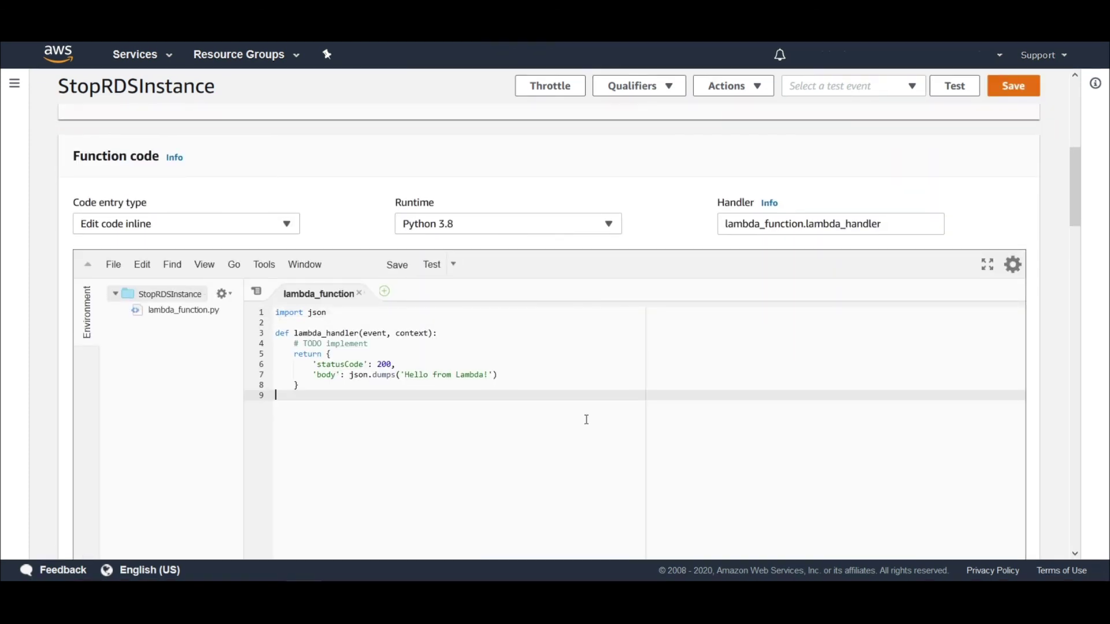
{"action": "key", "text": "shift+Up"}
{"action": "key", "text": "shift+Up"}
{"action": "key", "text": "shift+Up"}
{"action": "key", "text": "shift+Up"}
{"action": "key", "text": "shift+Up"}
{"action": "key", "text": "shift+Up"}
{"action": "key", "text": "shift+Up"}
{"action": "key", "text": "shift+Up"}
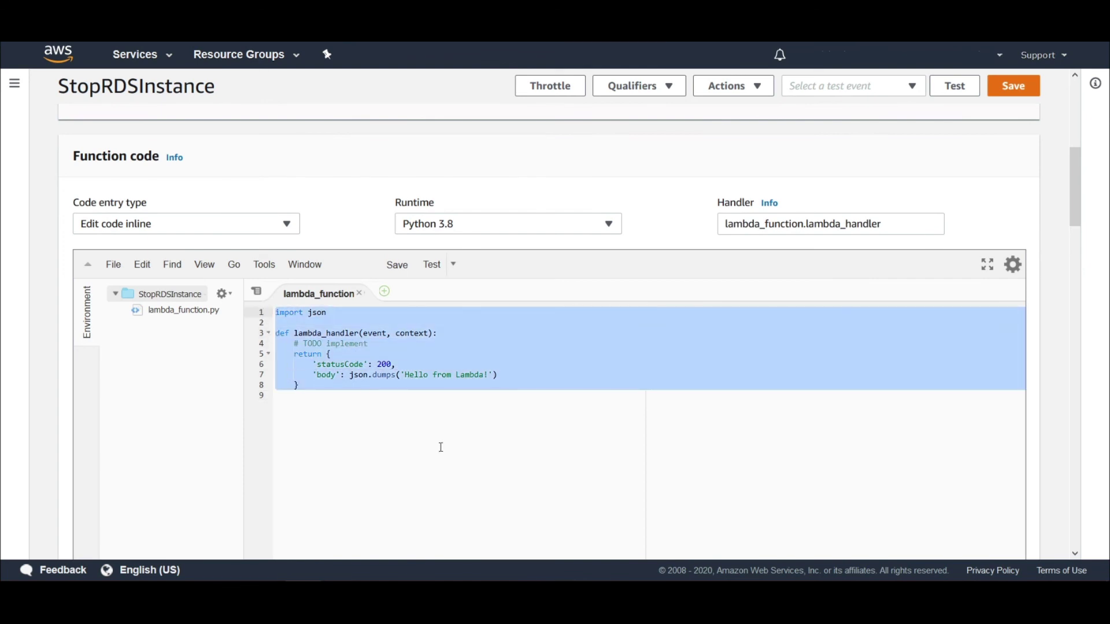
{"action": "key", "text": "ctrl+v"}
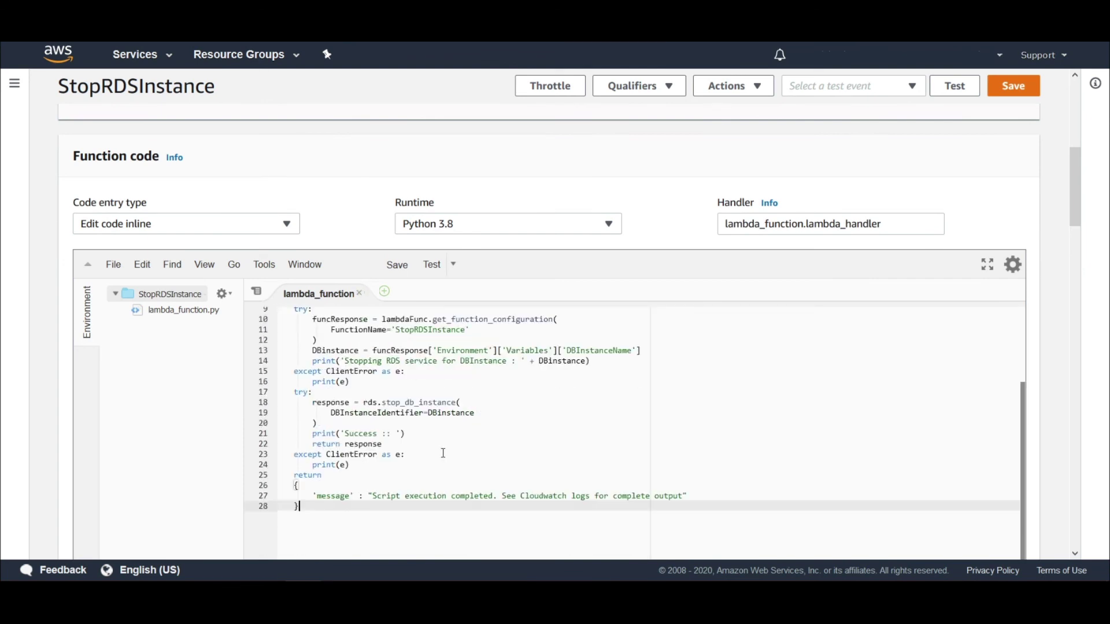
Step: Review the FunctionName, DBInstanceIdentifier and DBInstanceName references in the function code
{"action": "left_click", "coordinate": [447, 374]}
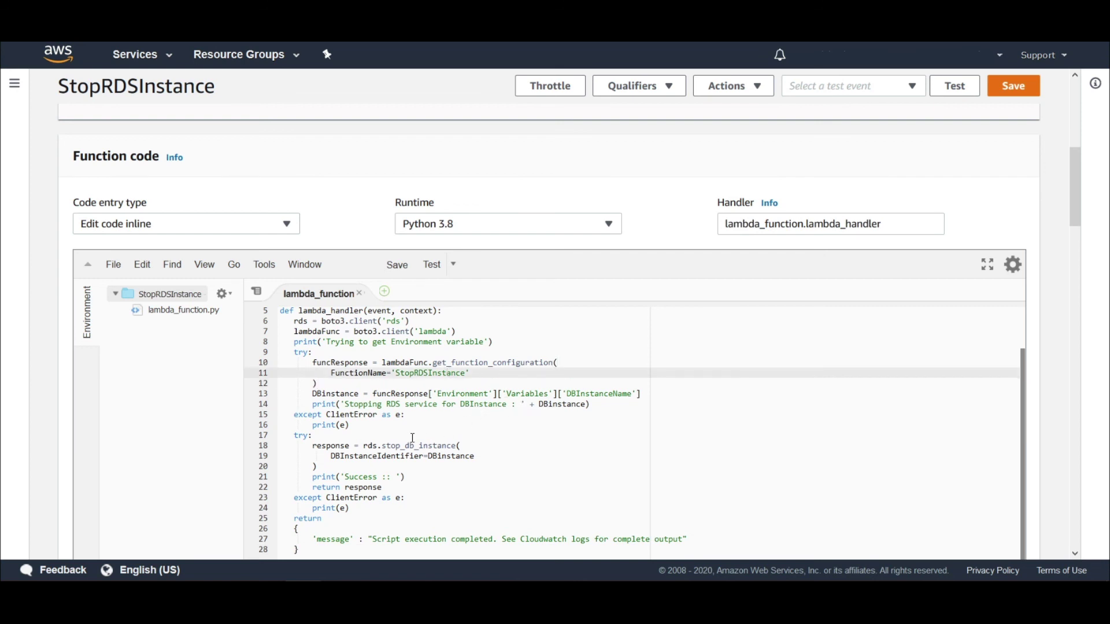
{"action": "double_click", "coordinate": [437, 456]}
{"action": "double_click", "coordinate": [594, 393]}
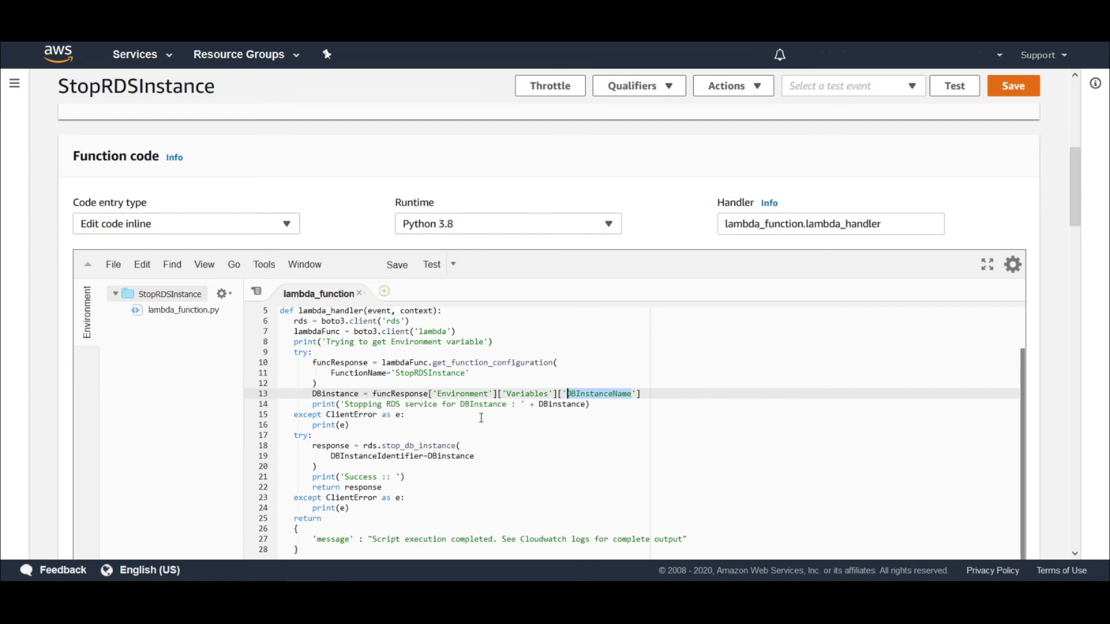
{"action": "scroll", "coordinate": [481, 418], "scroll_direction": "down", "scroll_amount": 5}
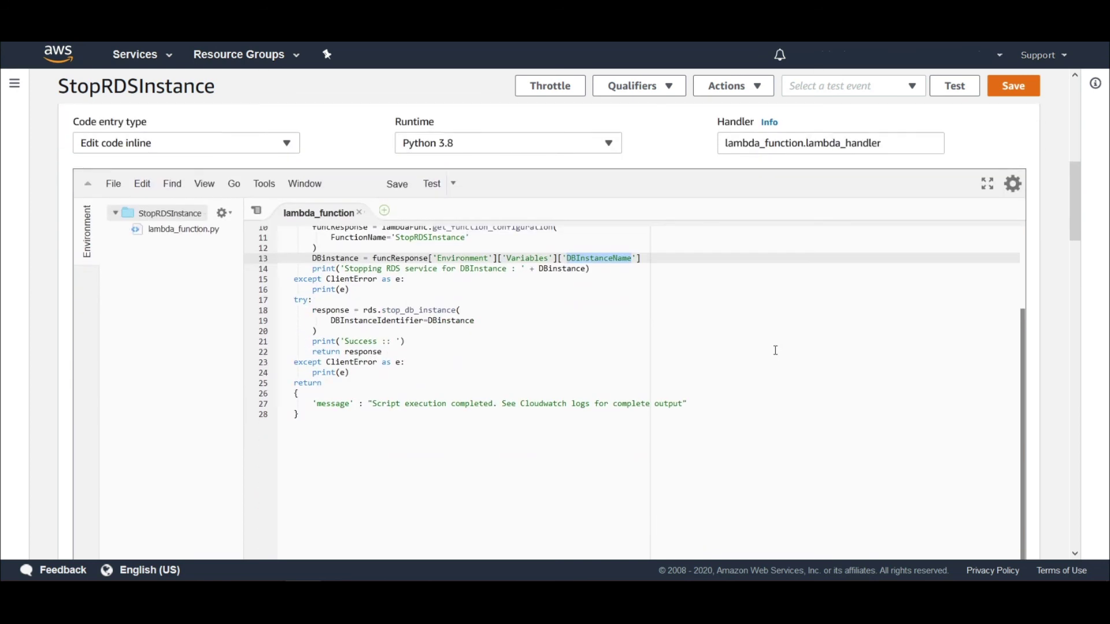
Step: Add an environment variable to the function with key DBInstanceName and value database-1, and save it
{"action": "scroll", "coordinate": [775, 350], "scroll_direction": "down", "scroll_amount": 9}
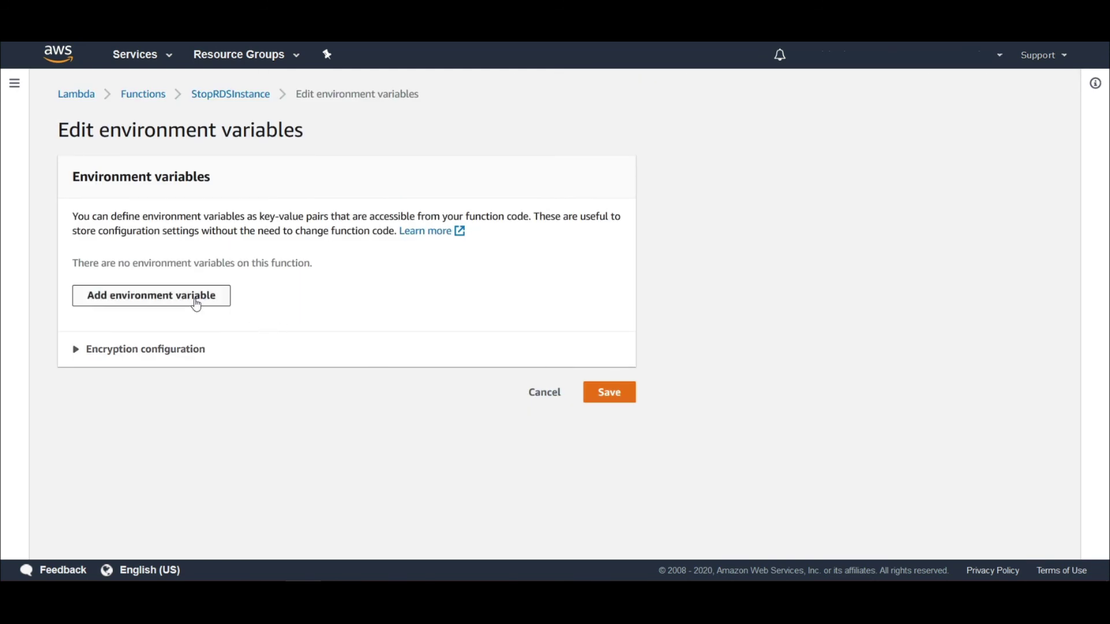
{"action": "left_click", "coordinate": [195, 299]}
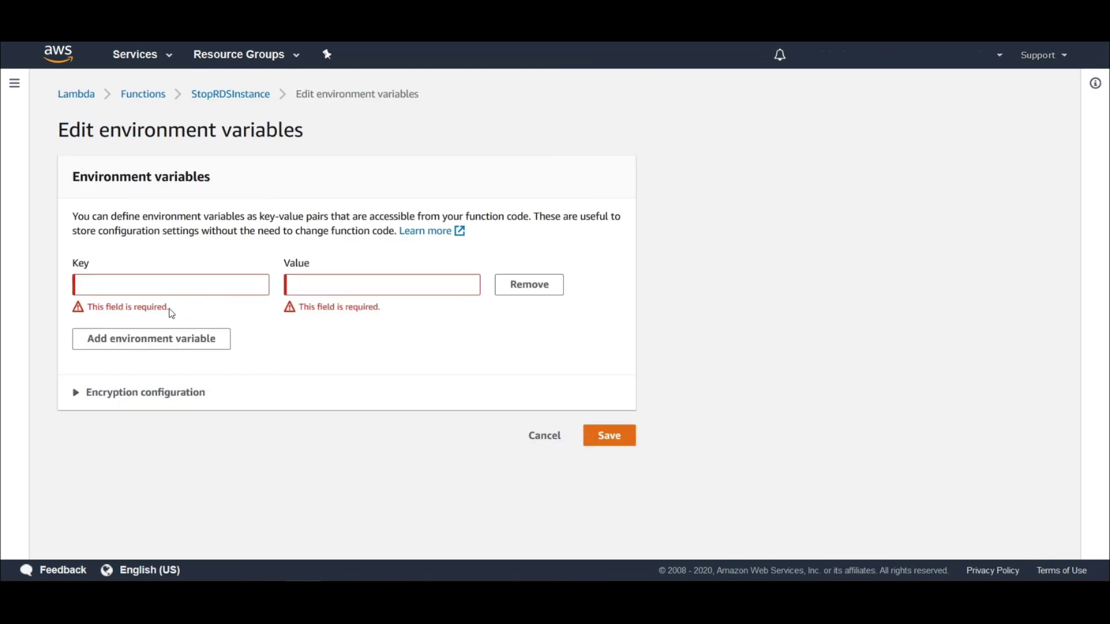
{"action": "left_click", "coordinate": [175, 282]}
{"action": "type", "text": "DB"}
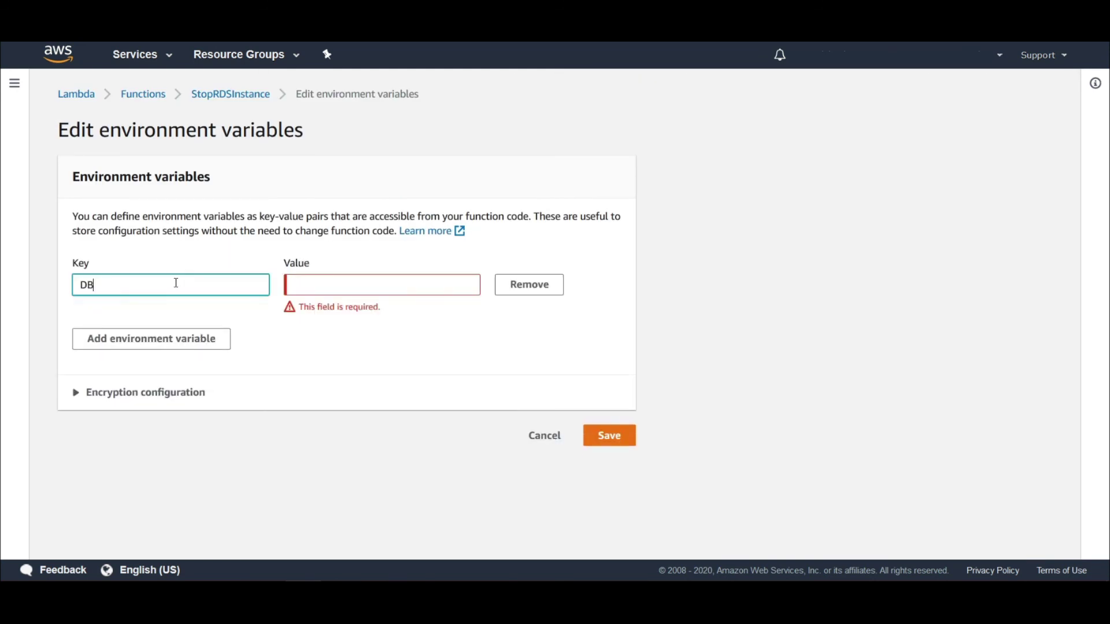
{"action": "type", "text": "InstanceName"}
{"action": "left_click", "coordinate": [328, 281]}
{"action": "type", "text": "data"}
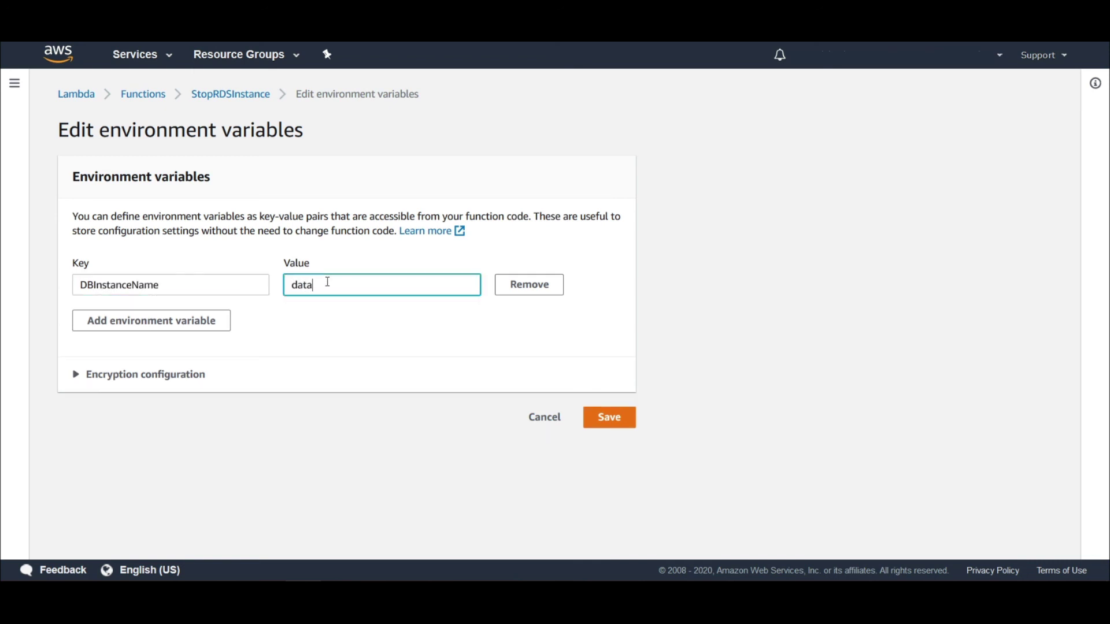
{"action": "type", "text": "base-1"}
{"action": "left_click", "coordinate": [617, 418]}
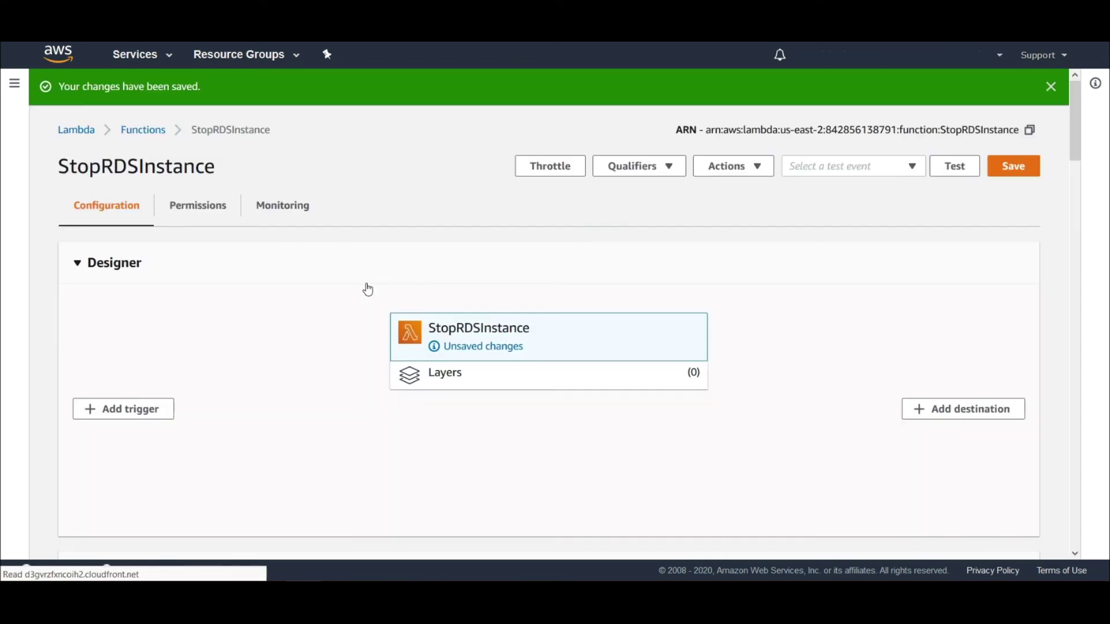
Step: Create a test event named test123 for the StopRDSInstance function from the Hello World template
{"action": "scroll", "coordinate": [589, 358], "scroll_direction": "down", "scroll_amount": 2}
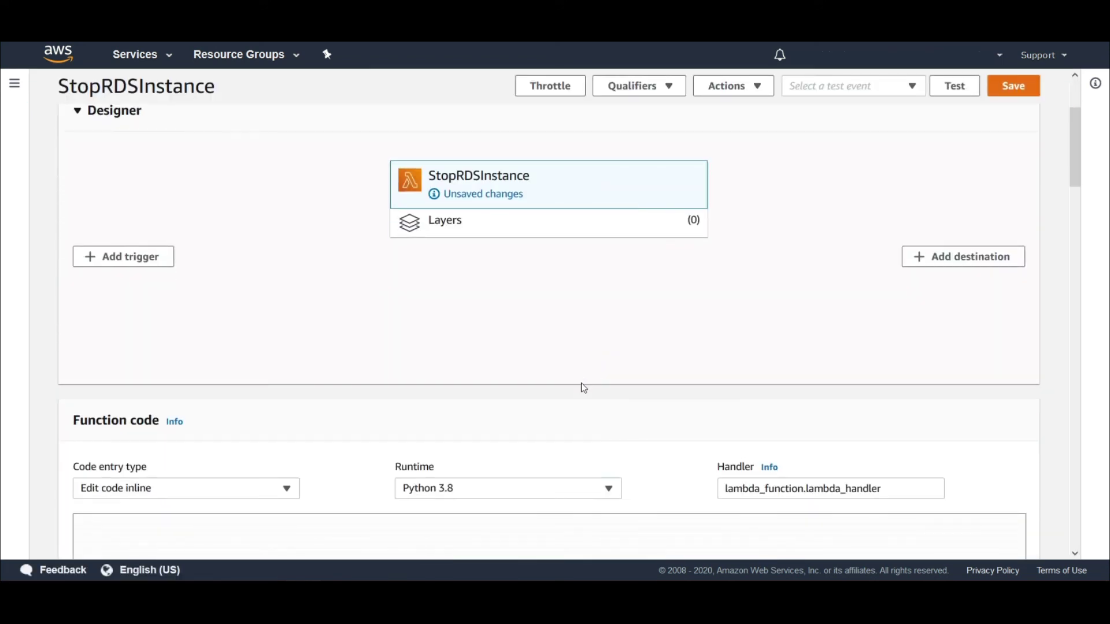
{"action": "scroll", "coordinate": [584, 388], "scroll_direction": "down", "scroll_amount": 5}
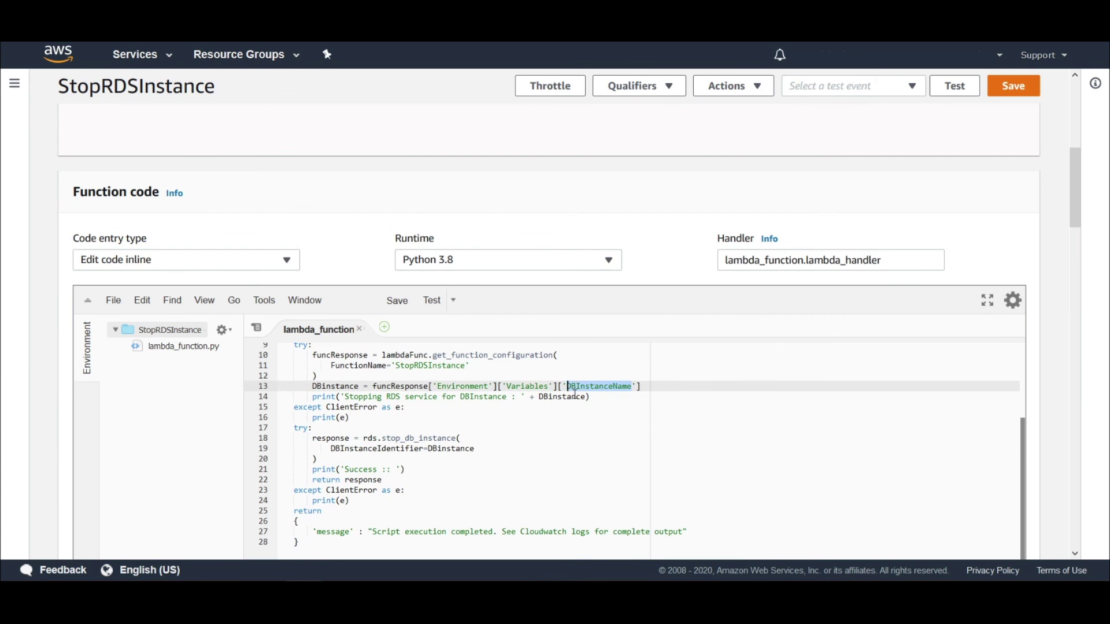
{"action": "scroll", "coordinate": [573, 391], "scroll_direction": "down", "scroll_amount": 4}
{"action": "scroll", "coordinate": [572, 391], "scroll_direction": "up", "scroll_amount": 6}
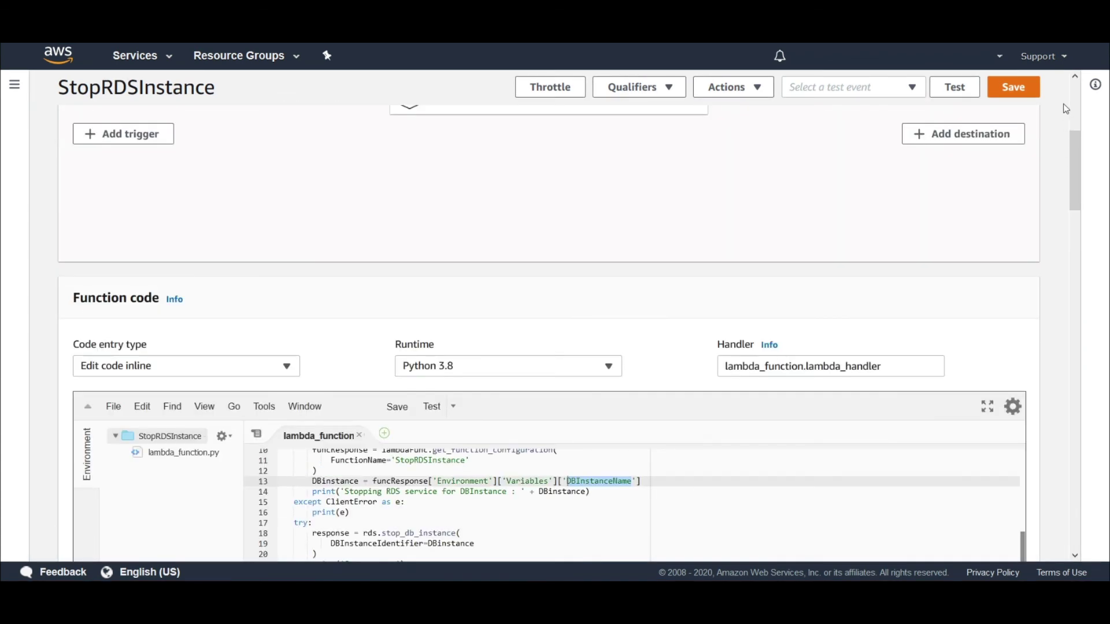
{"action": "left_click_drag", "start_coordinate": [1073, 131], "coordinate": [1079, 84]}
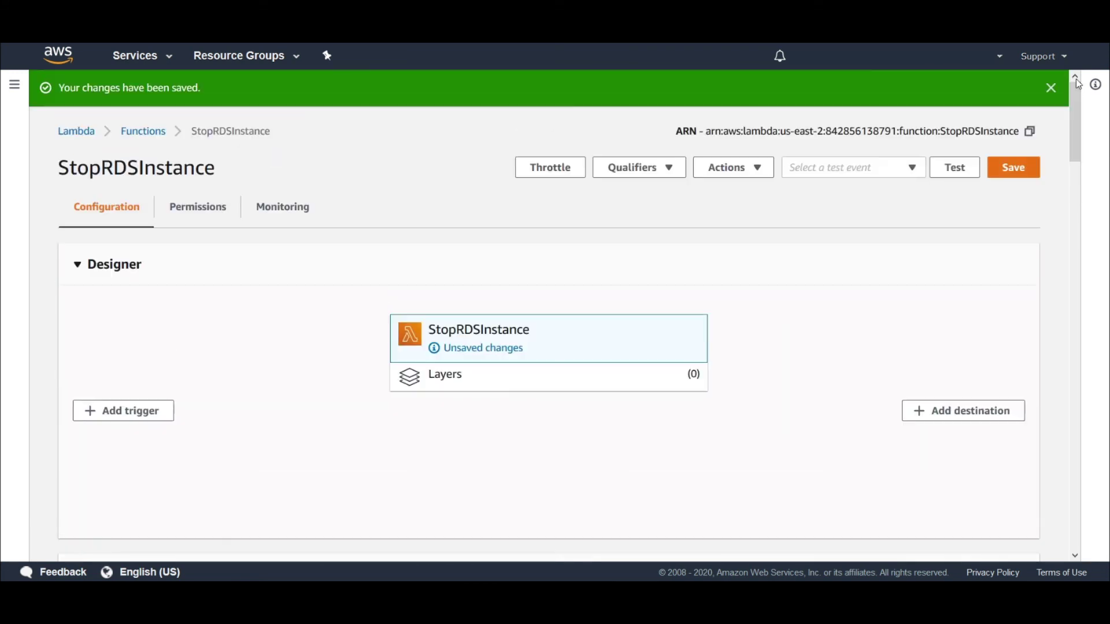
{"action": "scroll", "coordinate": [1077, 88], "scroll_direction": "down", "scroll_amount": 1}
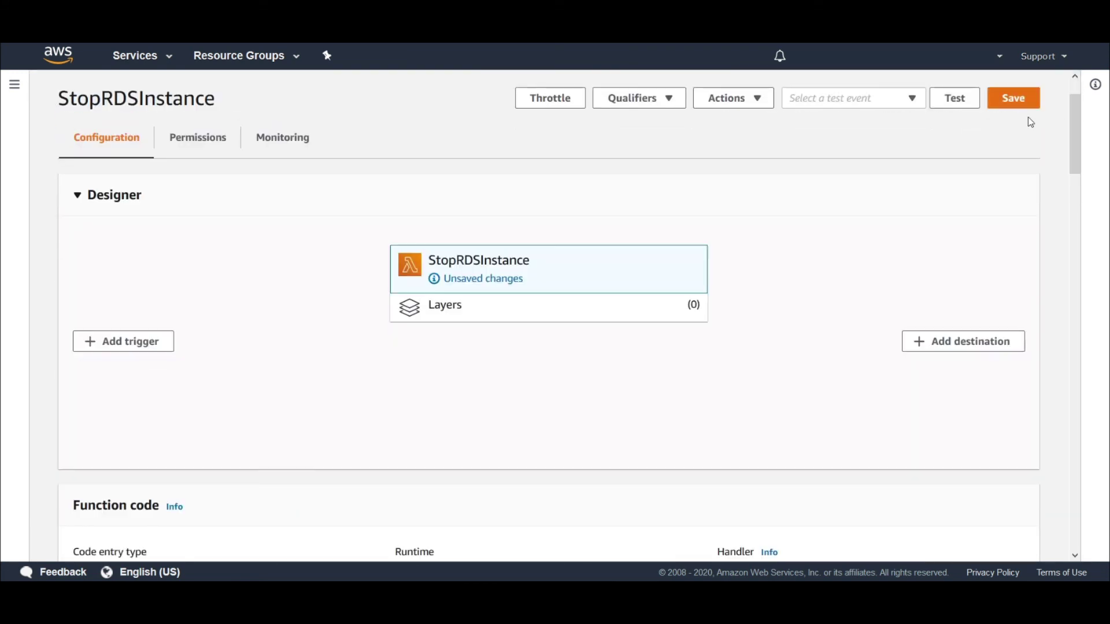
{"action": "left_click", "coordinate": [963, 102]}
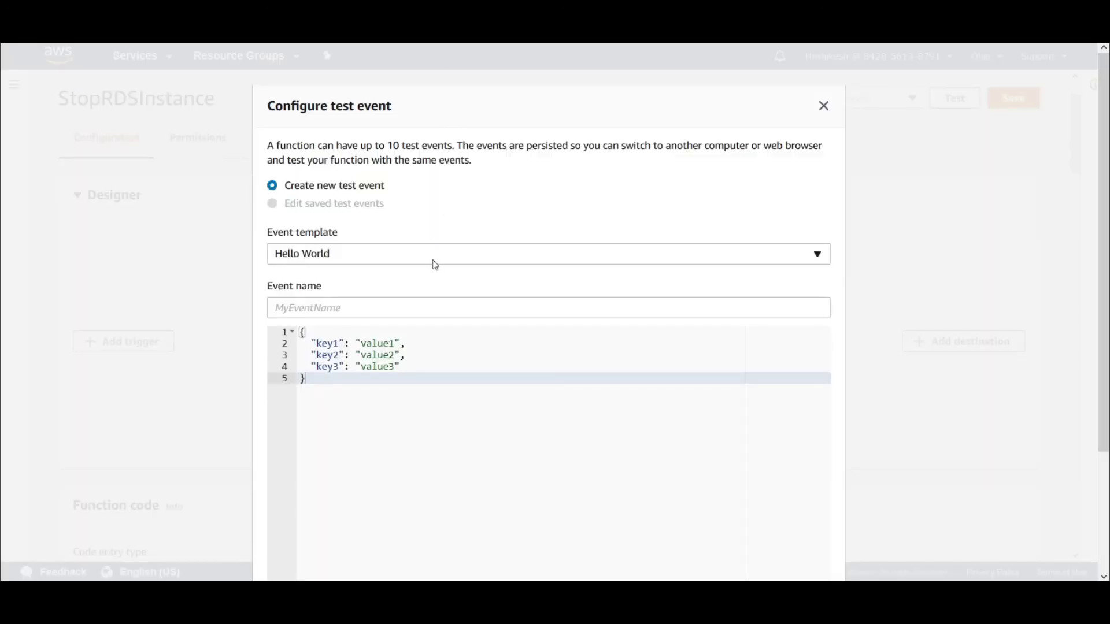
{"action": "scroll", "coordinate": [434, 298], "scroll_direction": "down", "scroll_amount": 3}
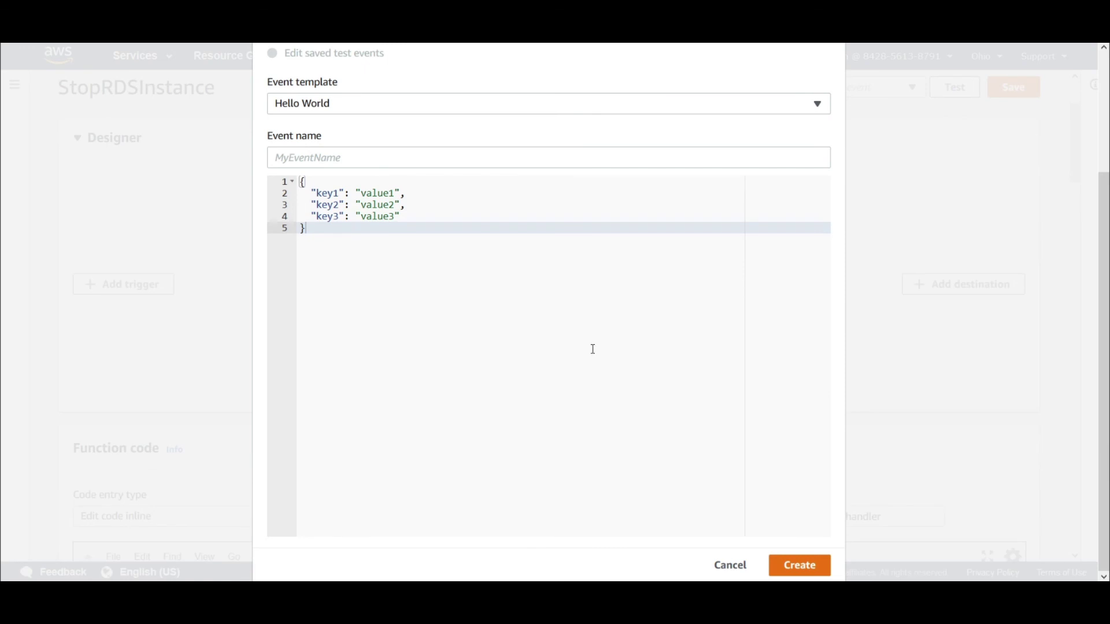
{"action": "left_click", "coordinate": [565, 160]}
{"action": "type", "text": "test123"}
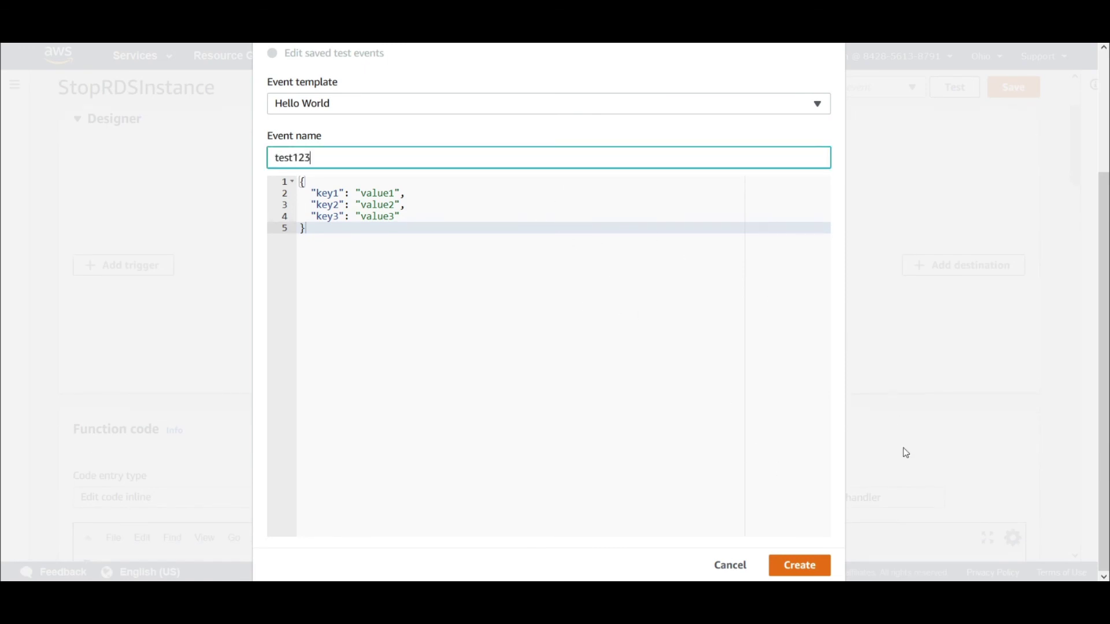
{"action": "left_click", "coordinate": [814, 563]}
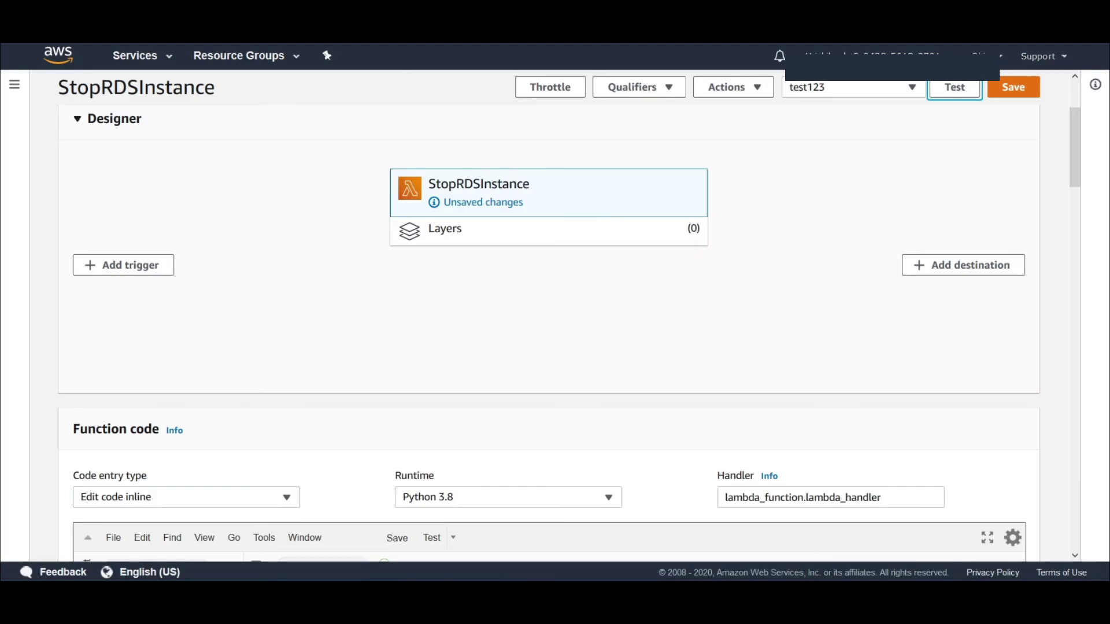
Step: Run the function with the test123 event and refresh the RDS databases list to check the status of database-1
{"action": "left_click", "coordinate": [954, 86]}
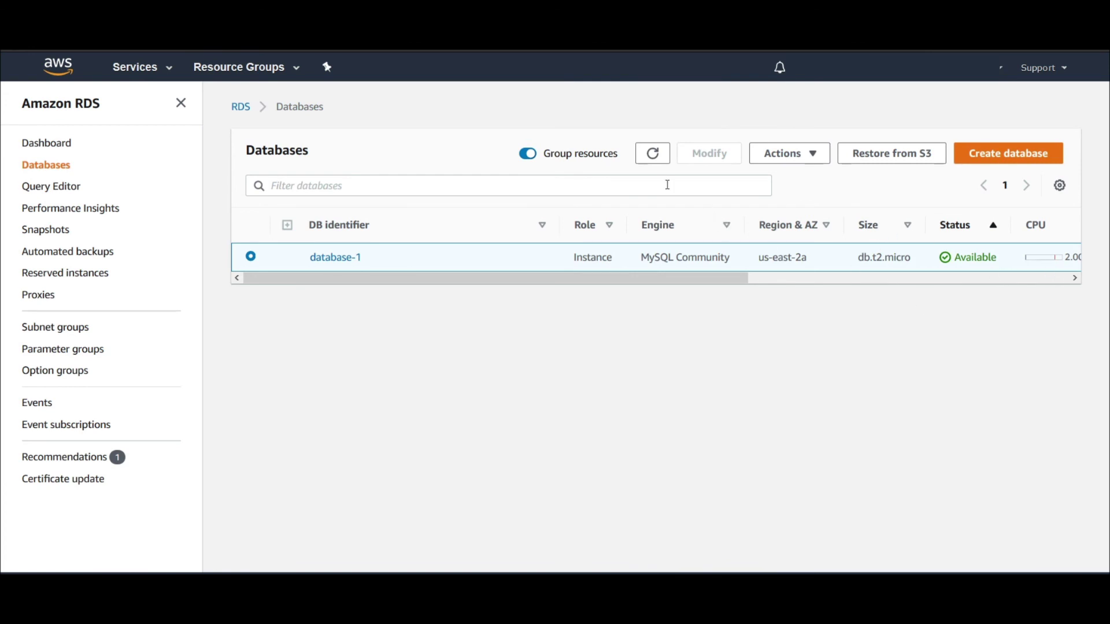
{"action": "left_click", "coordinate": [653, 154]}
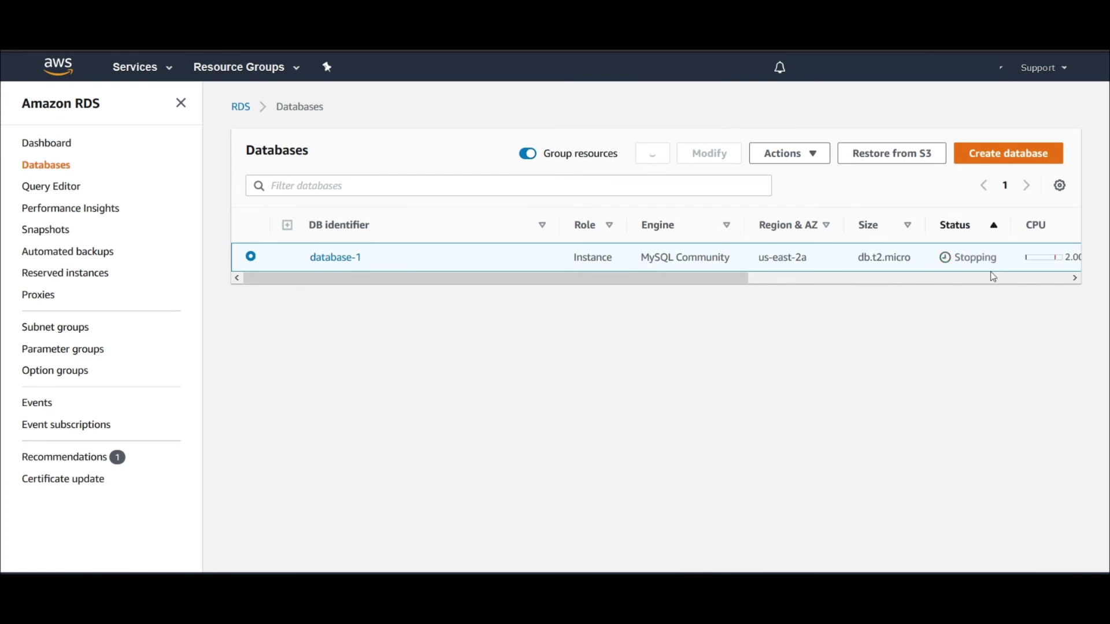